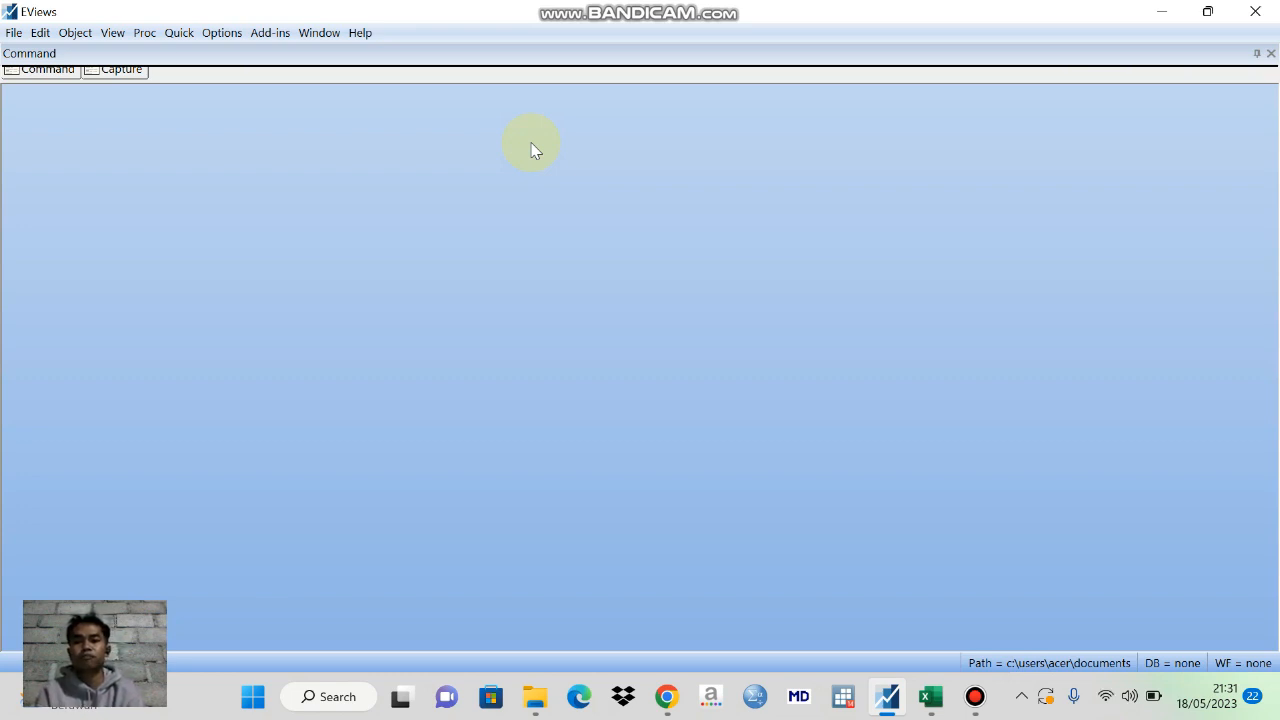
# Switch to Excel and examine the panel data for INV, HS and NAK by firm and year.
pyautogui.moveTo(930, 697)
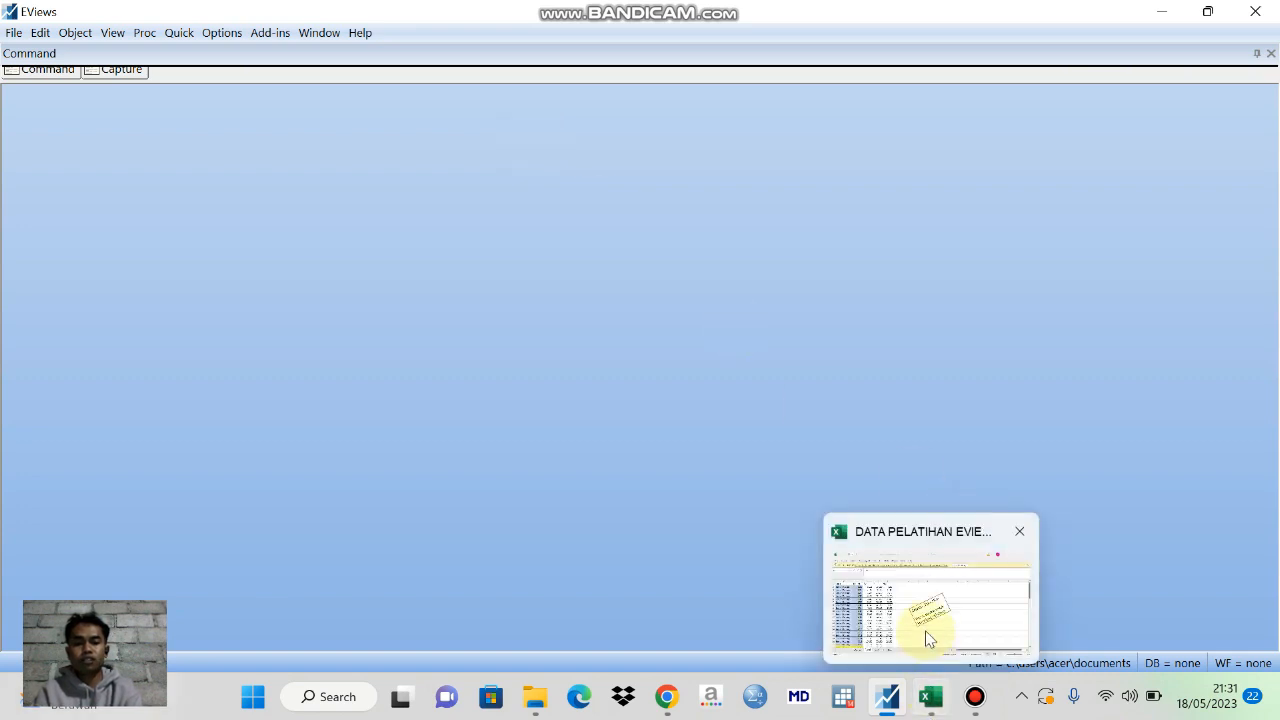
pyautogui.click(925, 634)
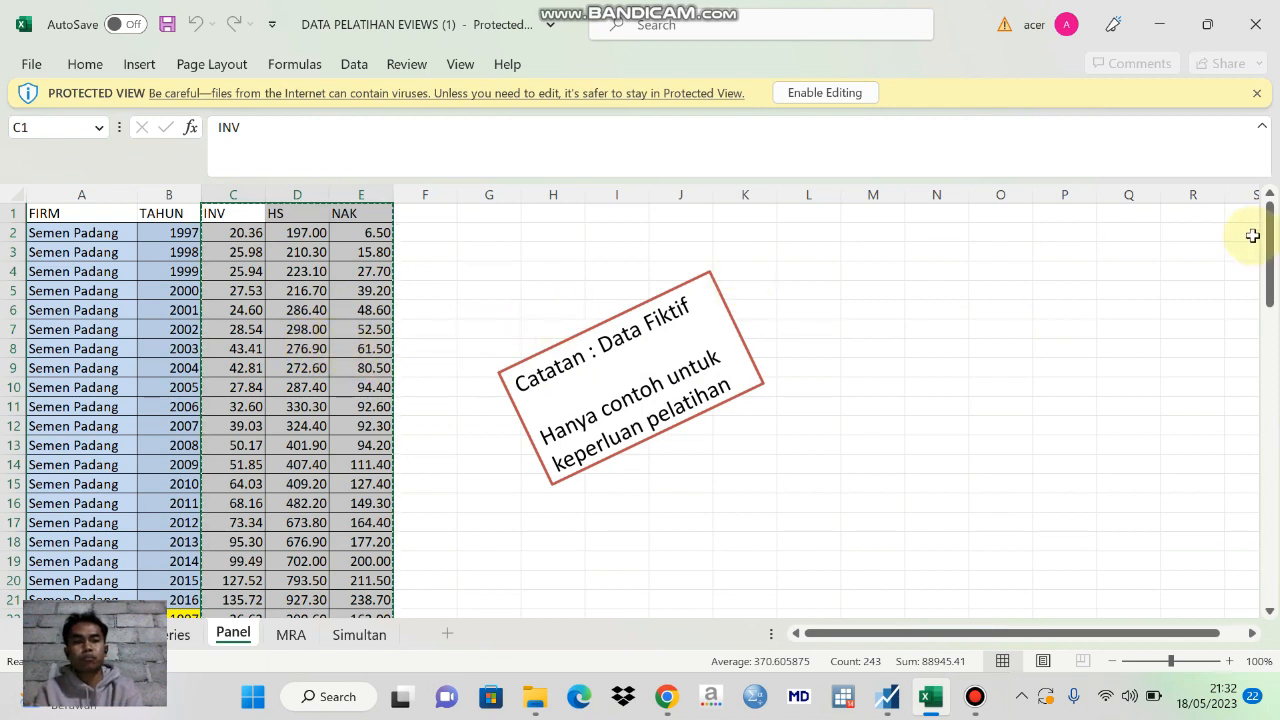
pyautogui.moveTo(1268, 250); pyautogui.dragTo(1270, 210)
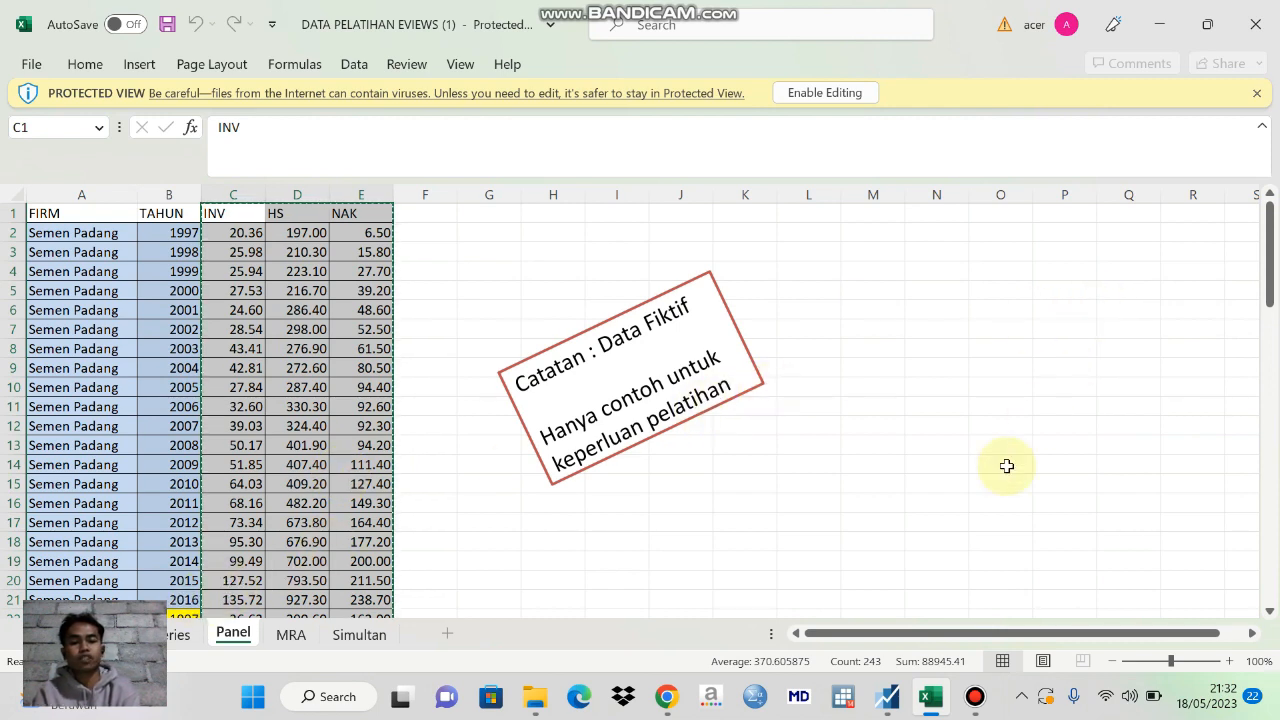
# Return to EViews and start a new workfile with the Balanced Panel structure type.
pyautogui.moveTo(893, 697)
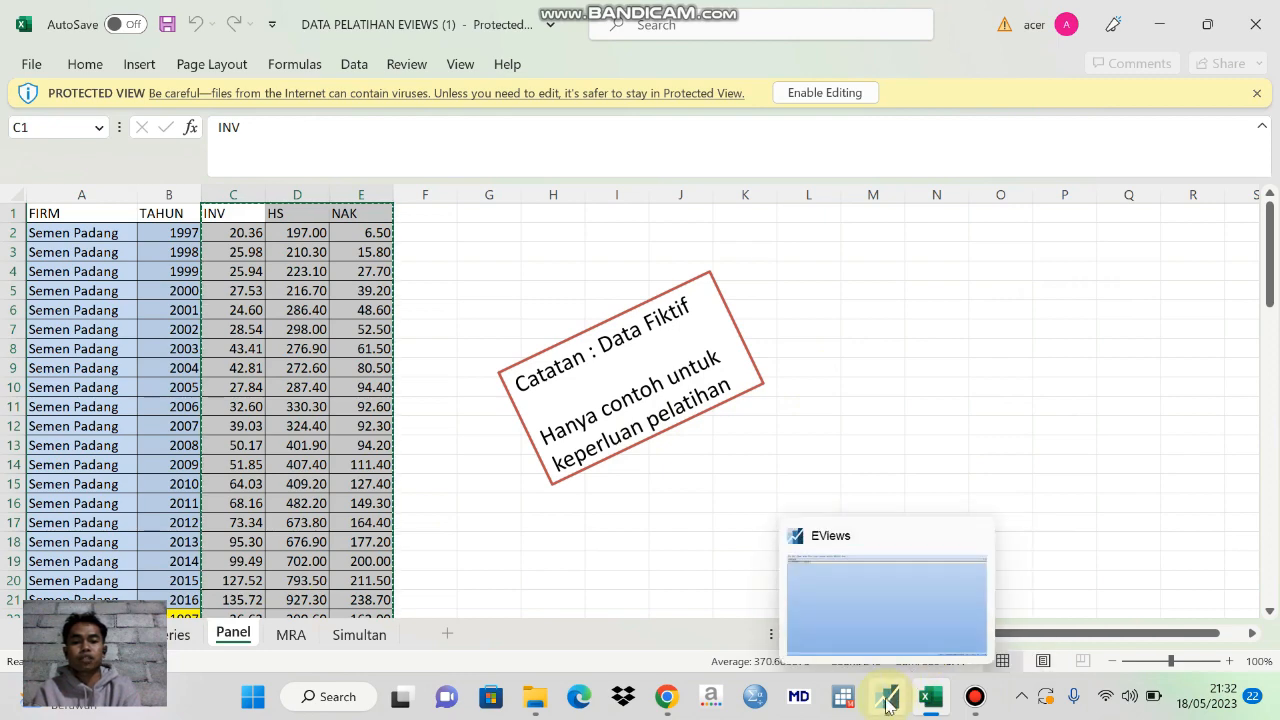
pyautogui.click(865, 605)
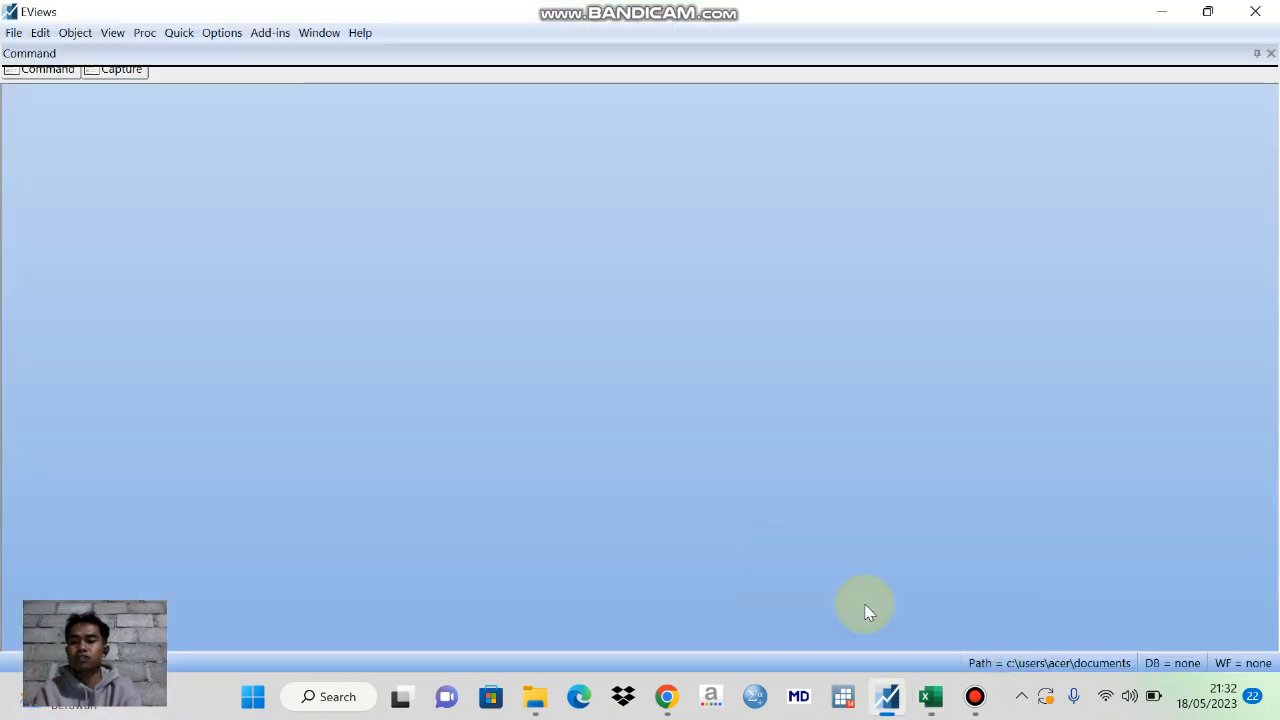
pyautogui.click(14, 33)
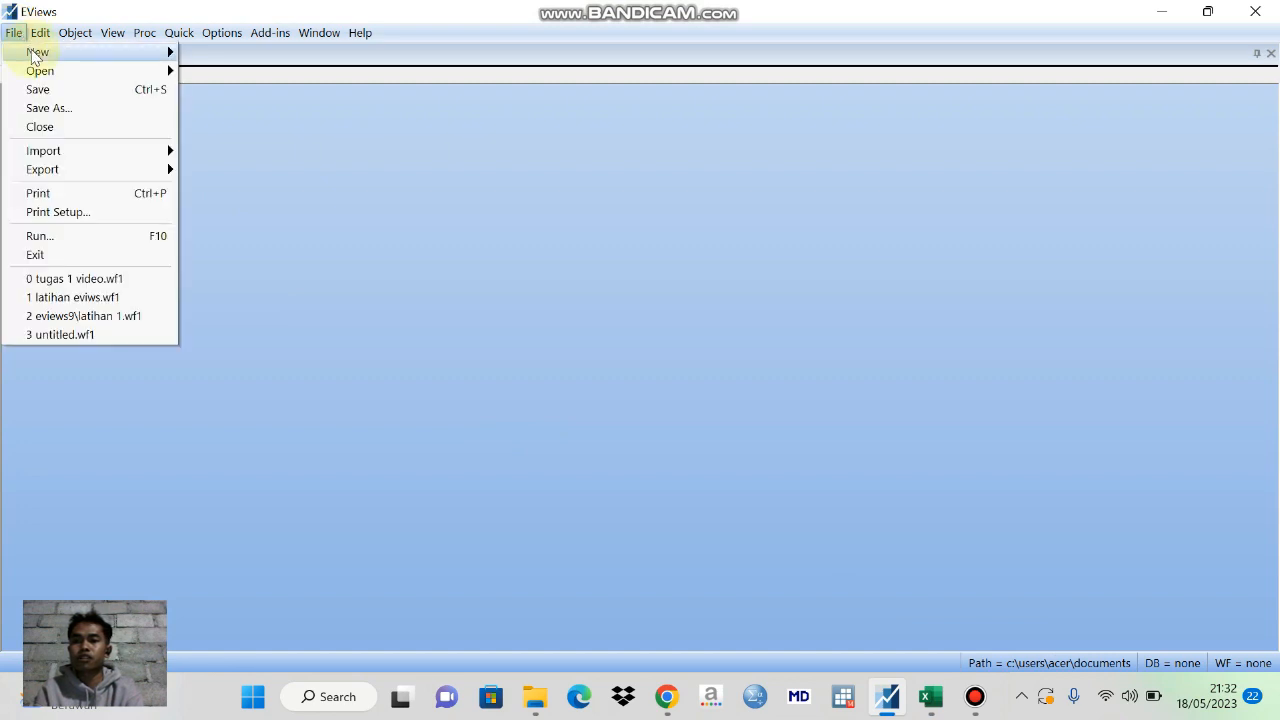
pyautogui.moveTo(38, 53)
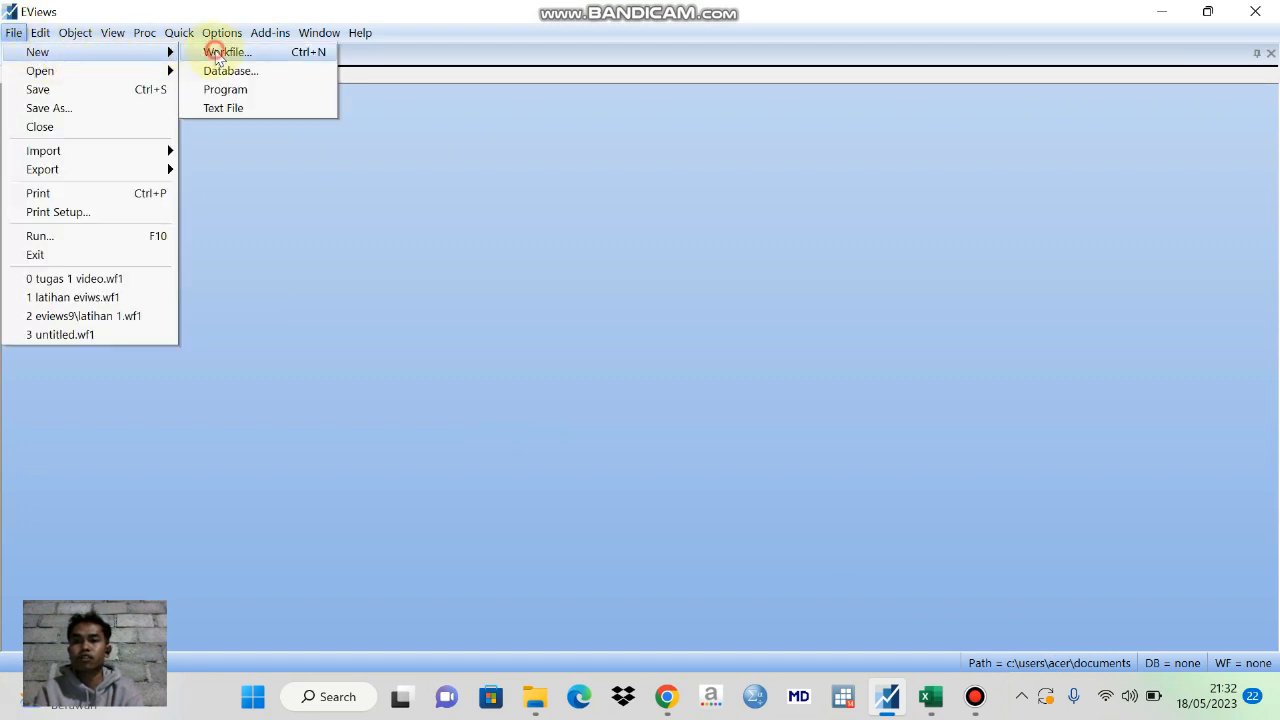
pyautogui.click(212, 53)
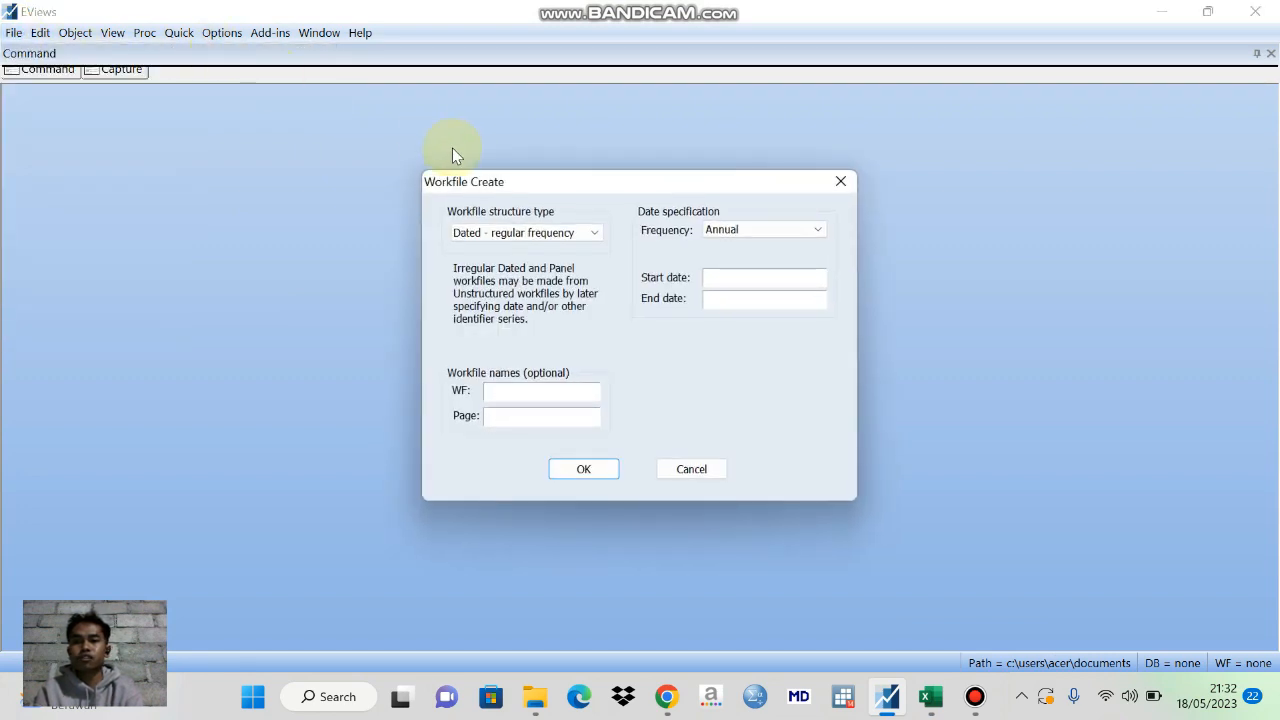
pyautogui.click(556, 234)
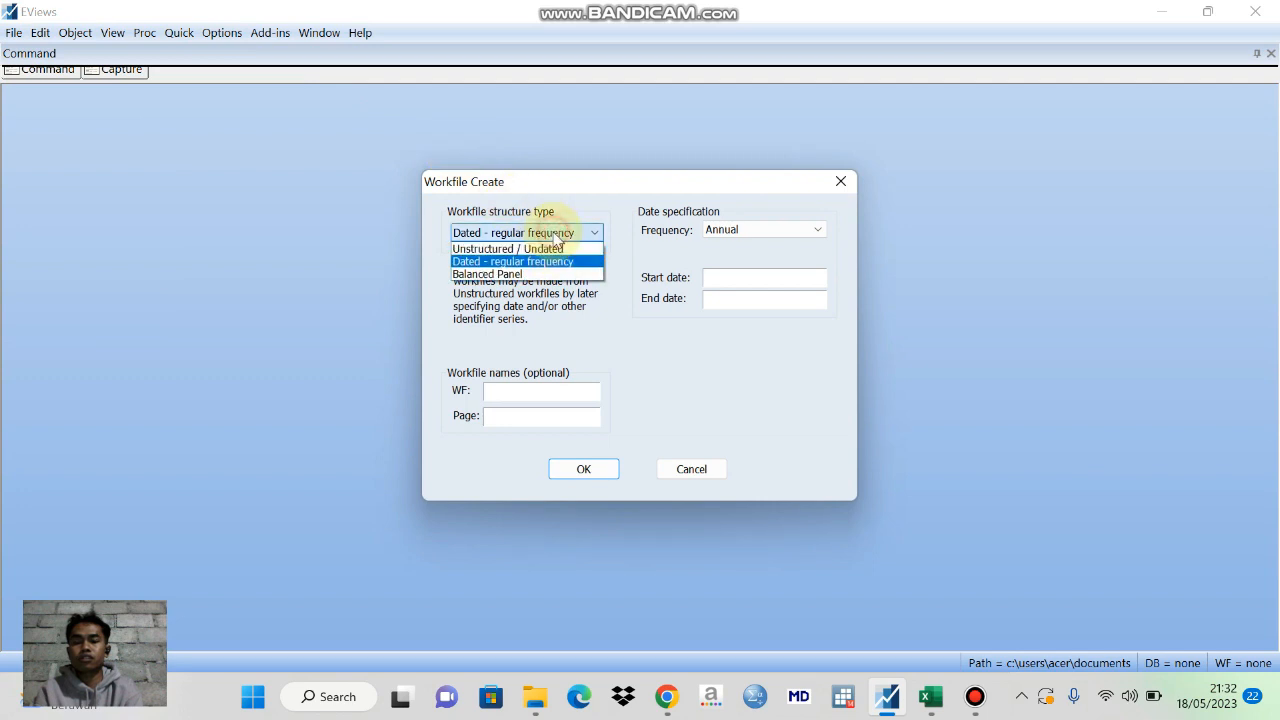
pyautogui.click(484, 274)
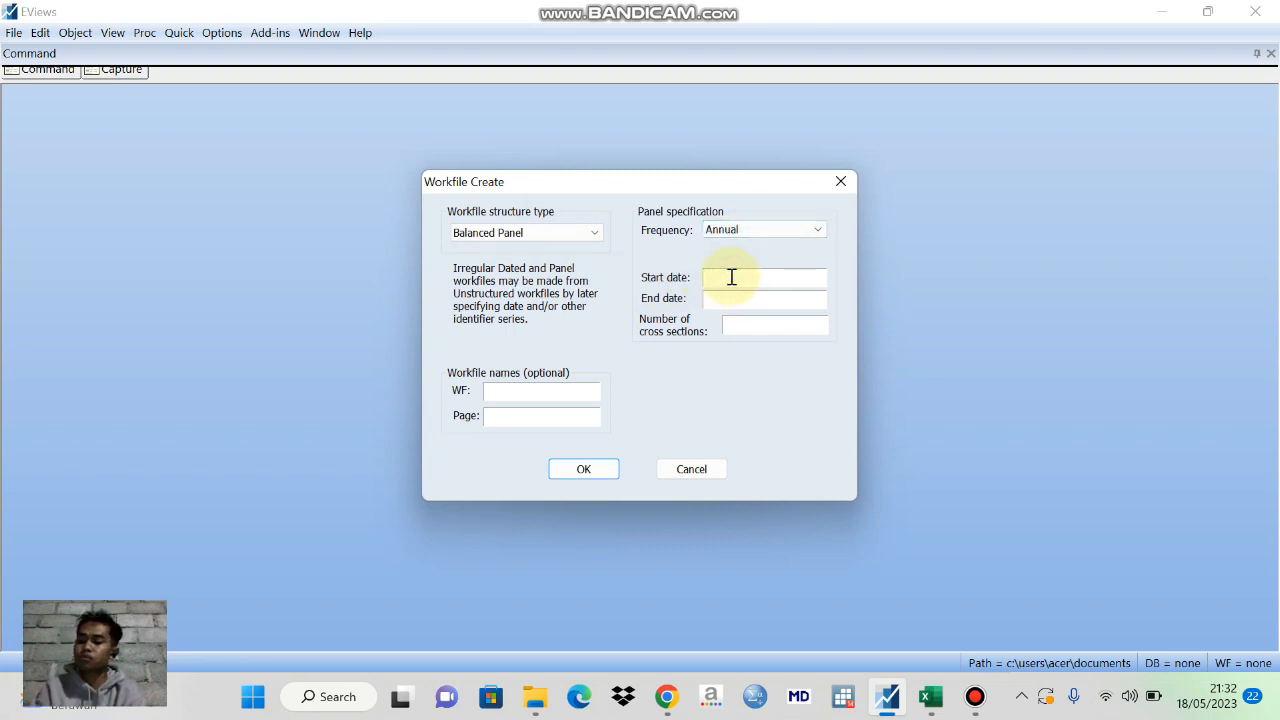
# Set the panel's start date to 1997, end date to 2016 and number of cross sections to 4, and create the workfile.
pyautogui.write('1997')
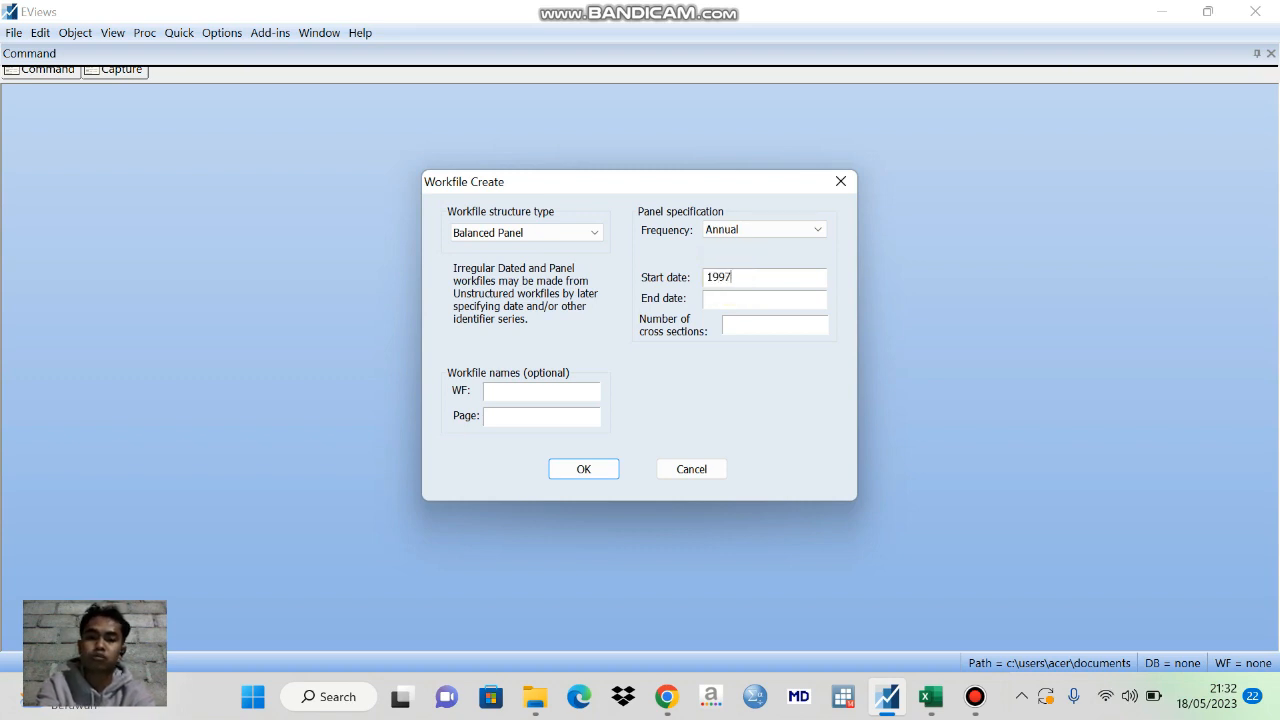
pyautogui.click(786, 298)
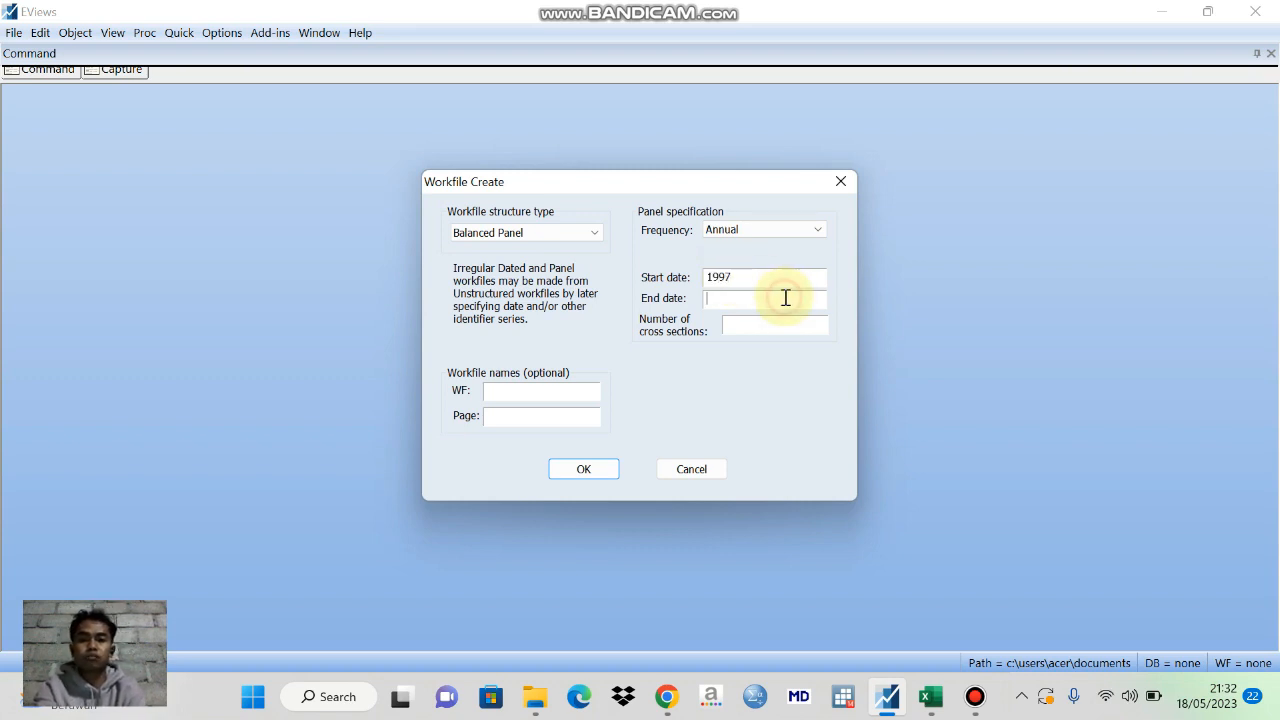
pyautogui.write('2016')
pyautogui.click(798, 320)
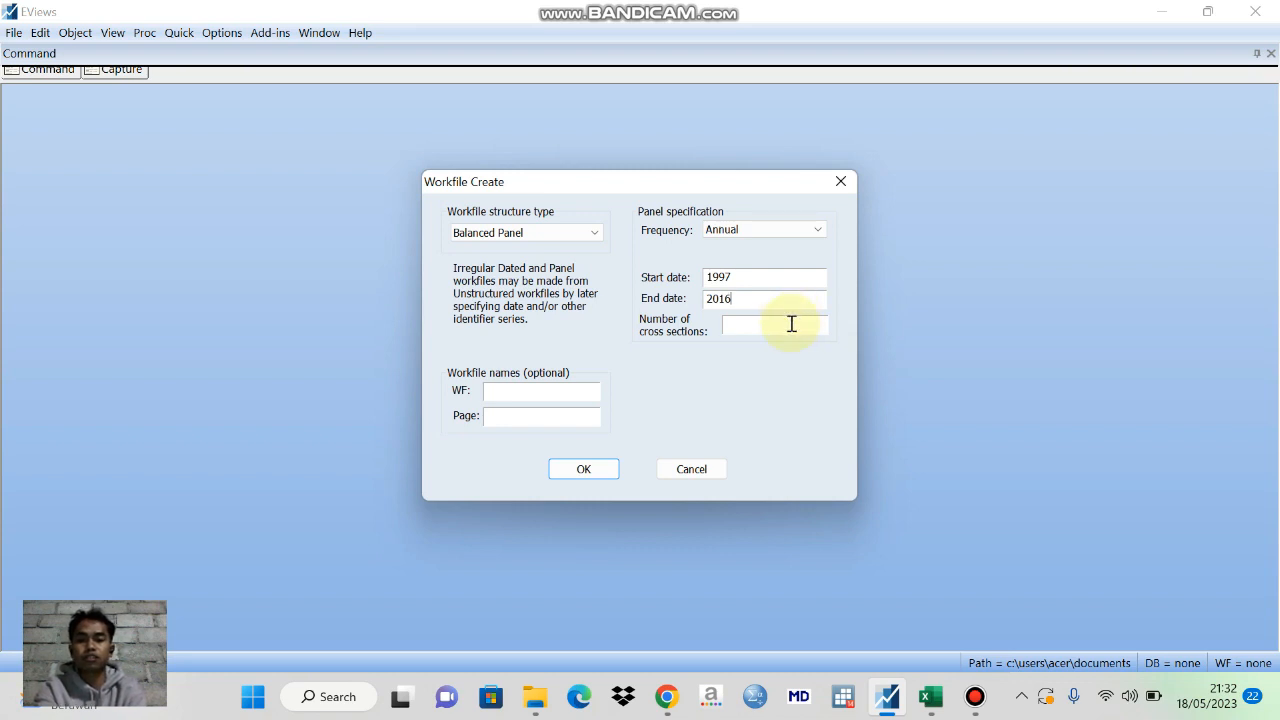
pyautogui.write('4')
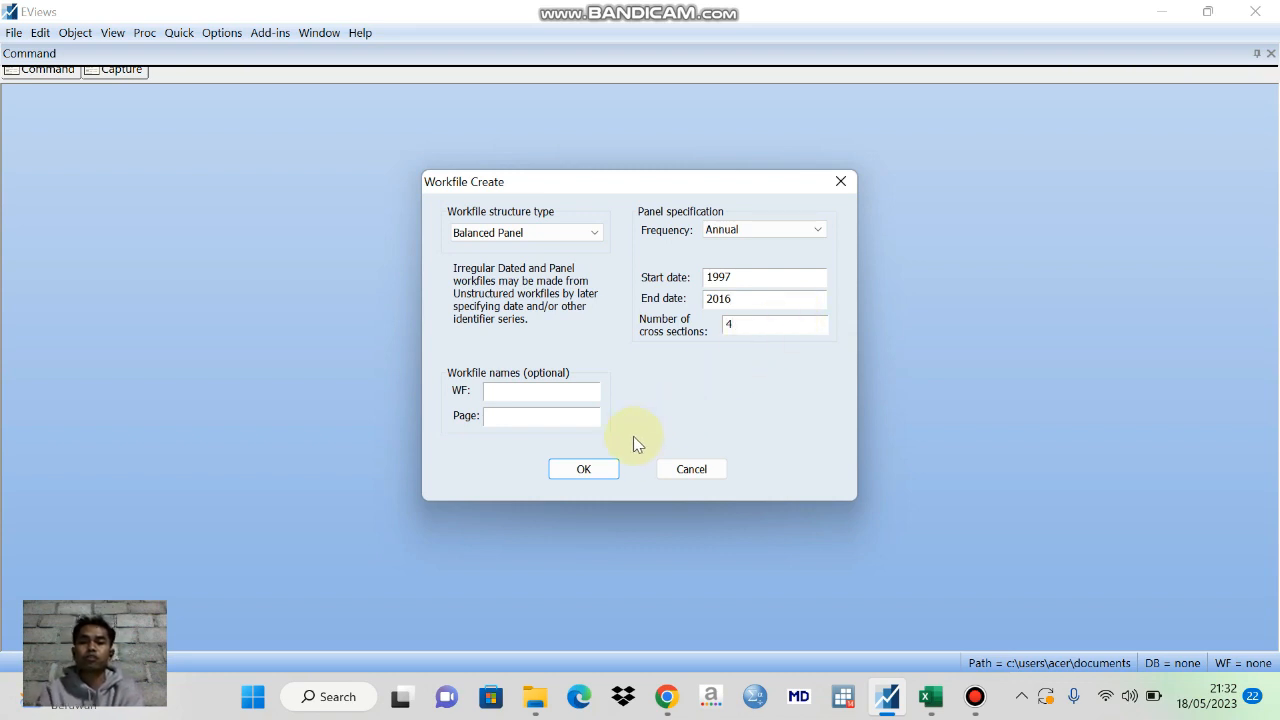
pyautogui.click(577, 474)
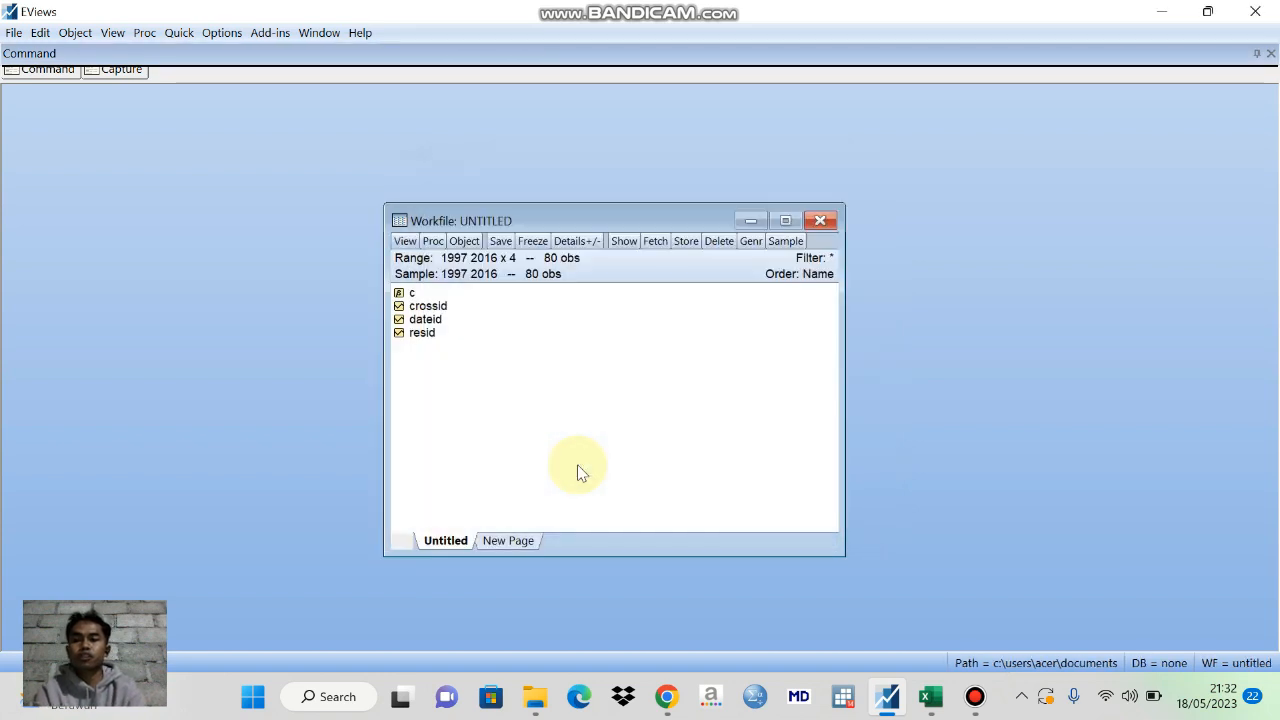
# Open an empty group and paste the copied INV, HS and NAK data, with the series names in the header row above 1-97.
pyautogui.click(179, 37)
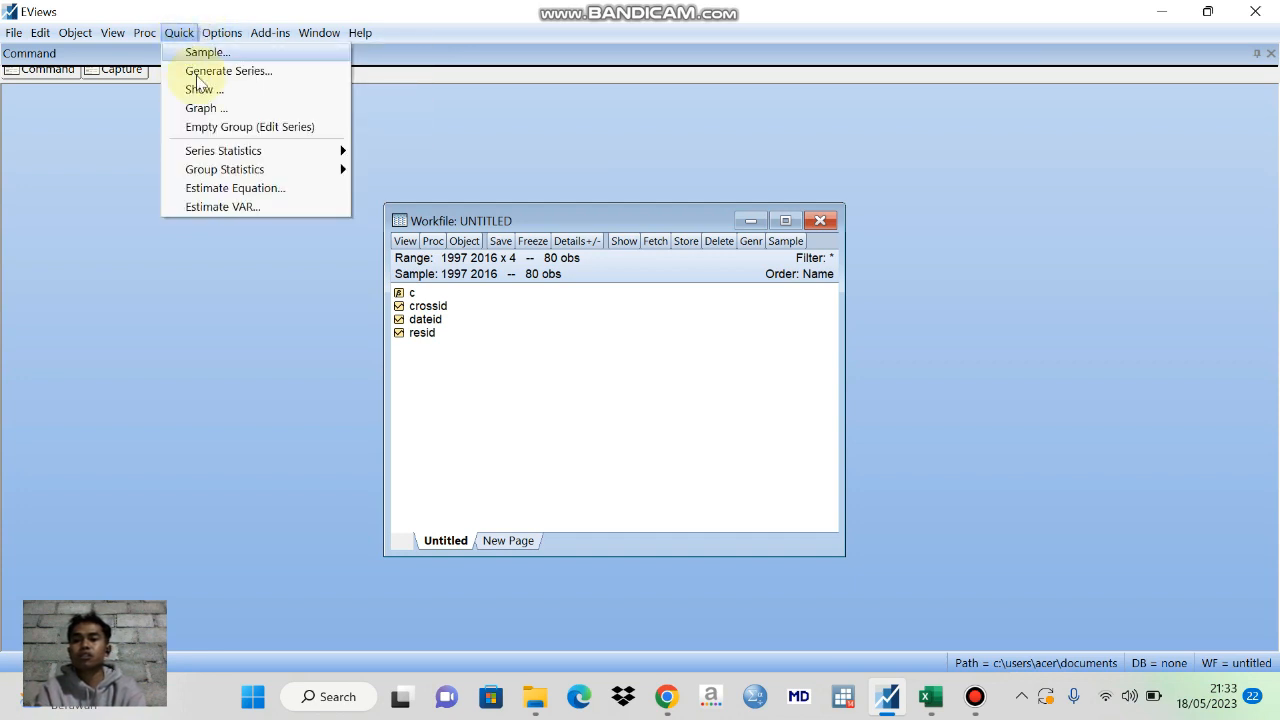
pyautogui.click(233, 128)
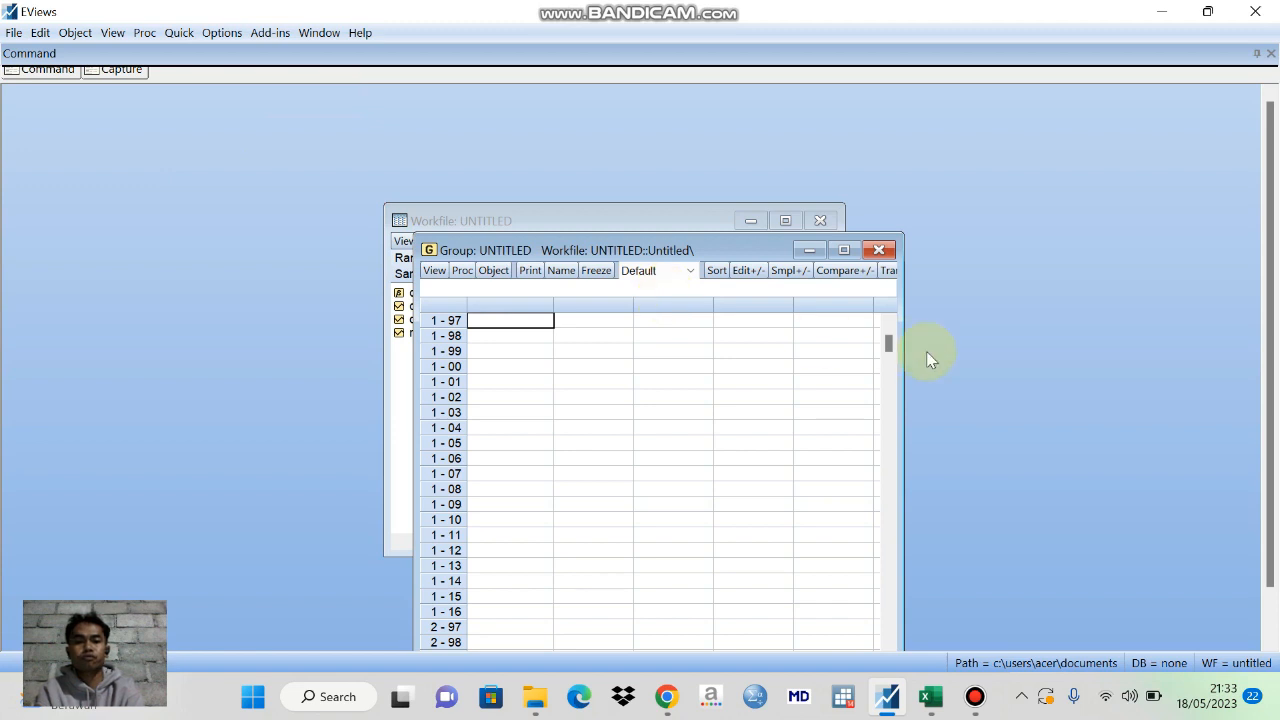
pyautogui.click(886, 342)
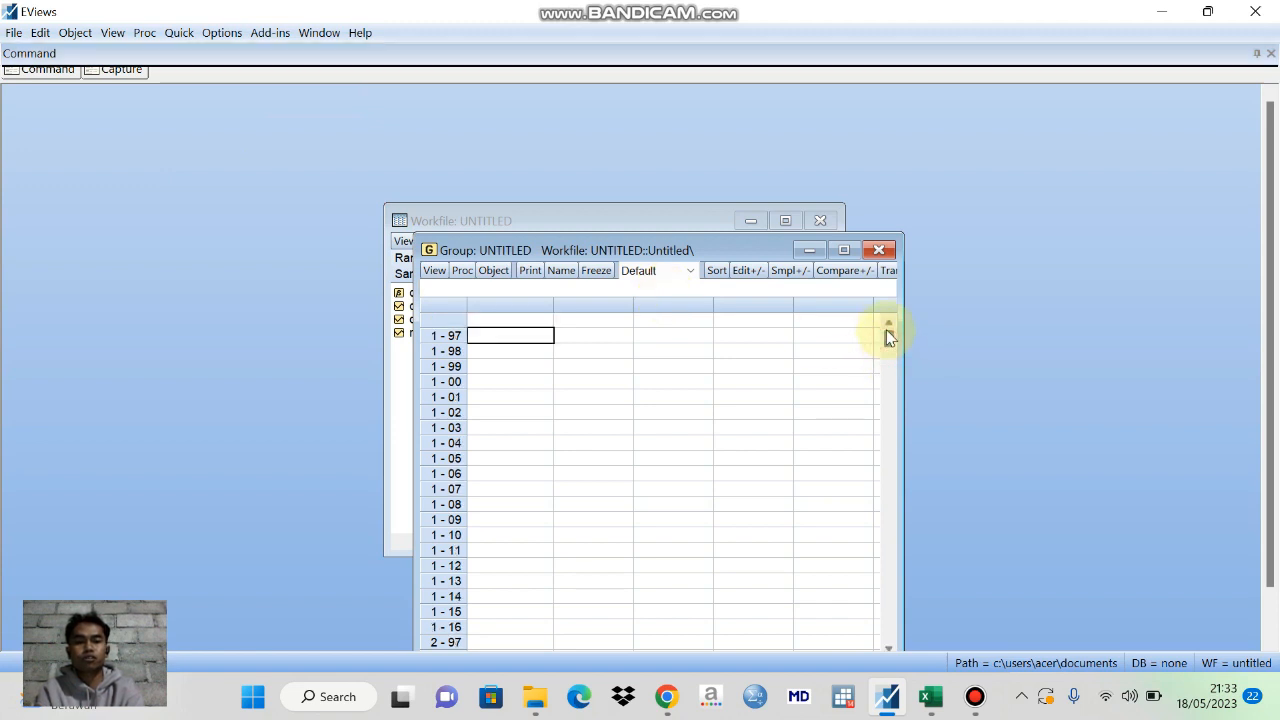
pyautogui.click(510, 320)
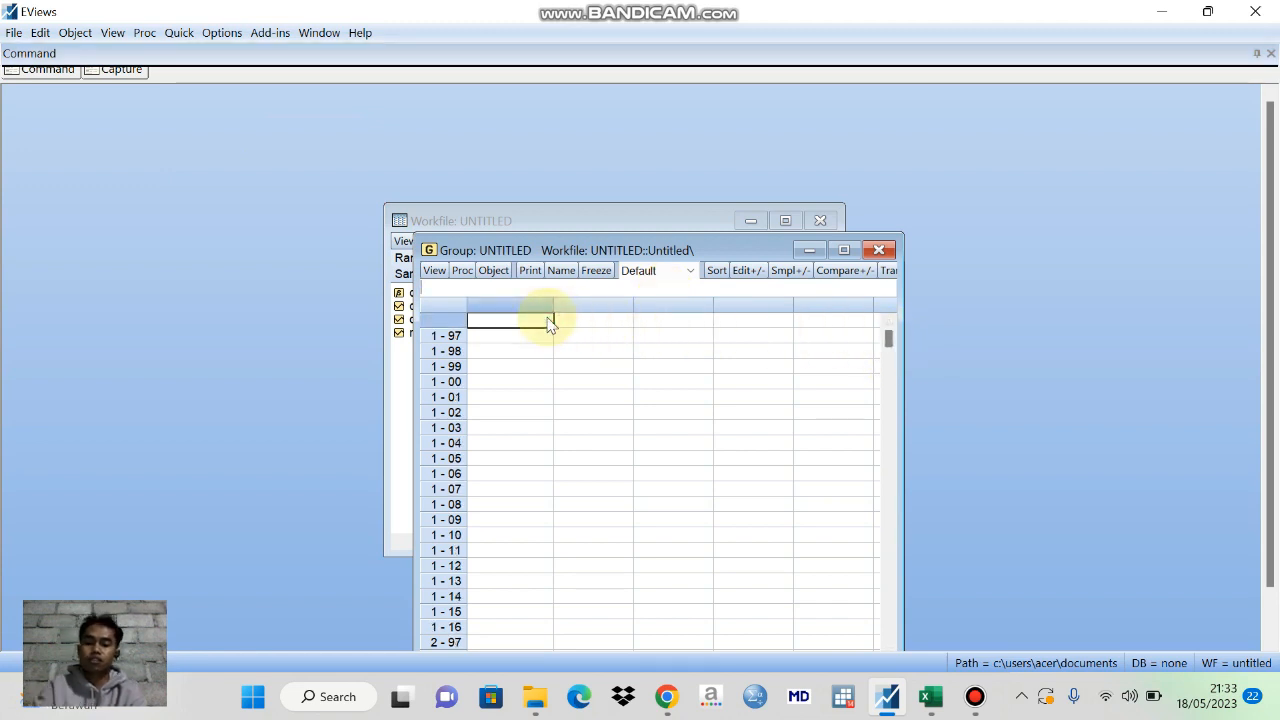
pyautogui.hotkey('ctrl', 'v')
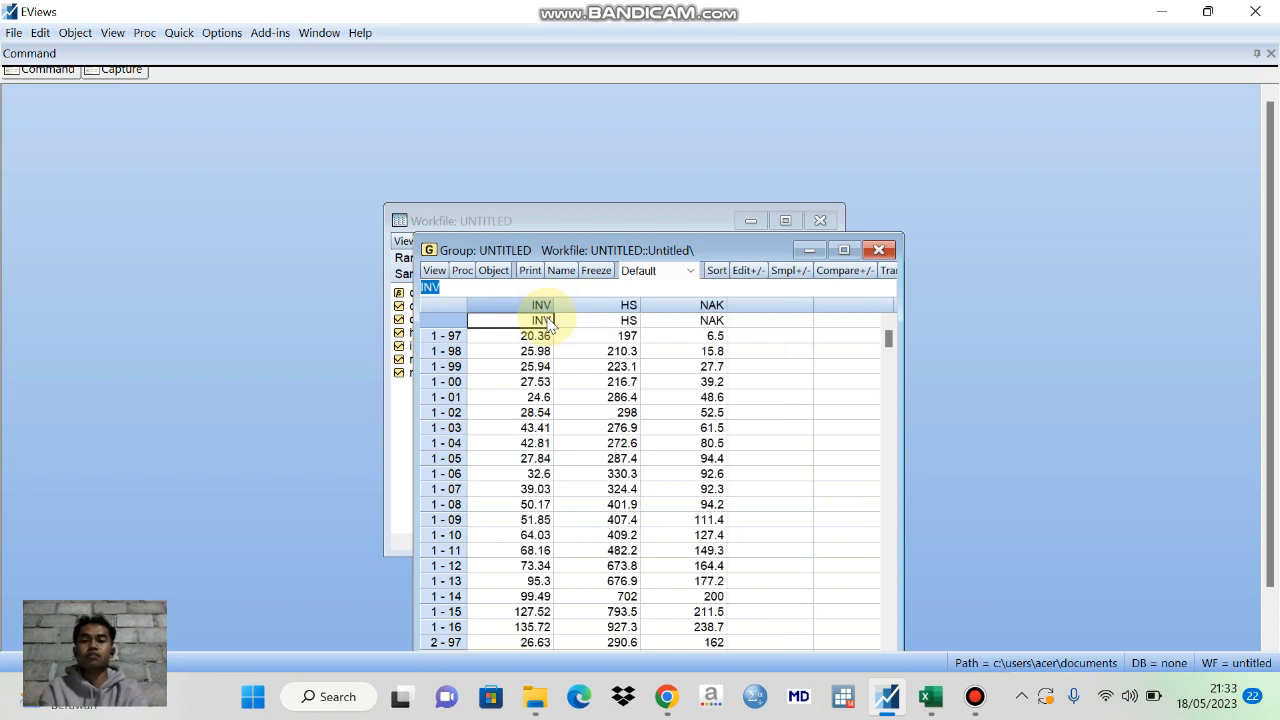
# Close the data group, deleting the untitled group object, and reposition the workfile window higher in the workspace.
pyautogui.click(892, 252)
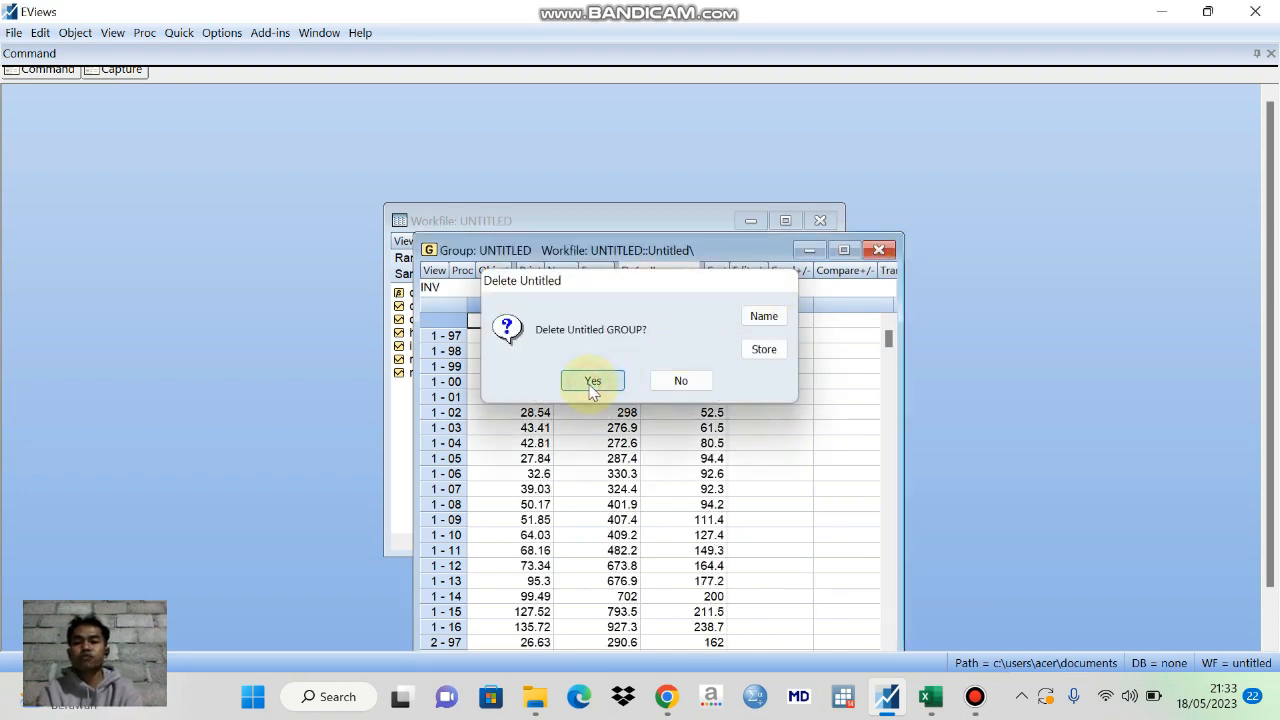
pyautogui.click(592, 382)
pyautogui.moveTo(605, 220); pyautogui.dragTo(609, 121)
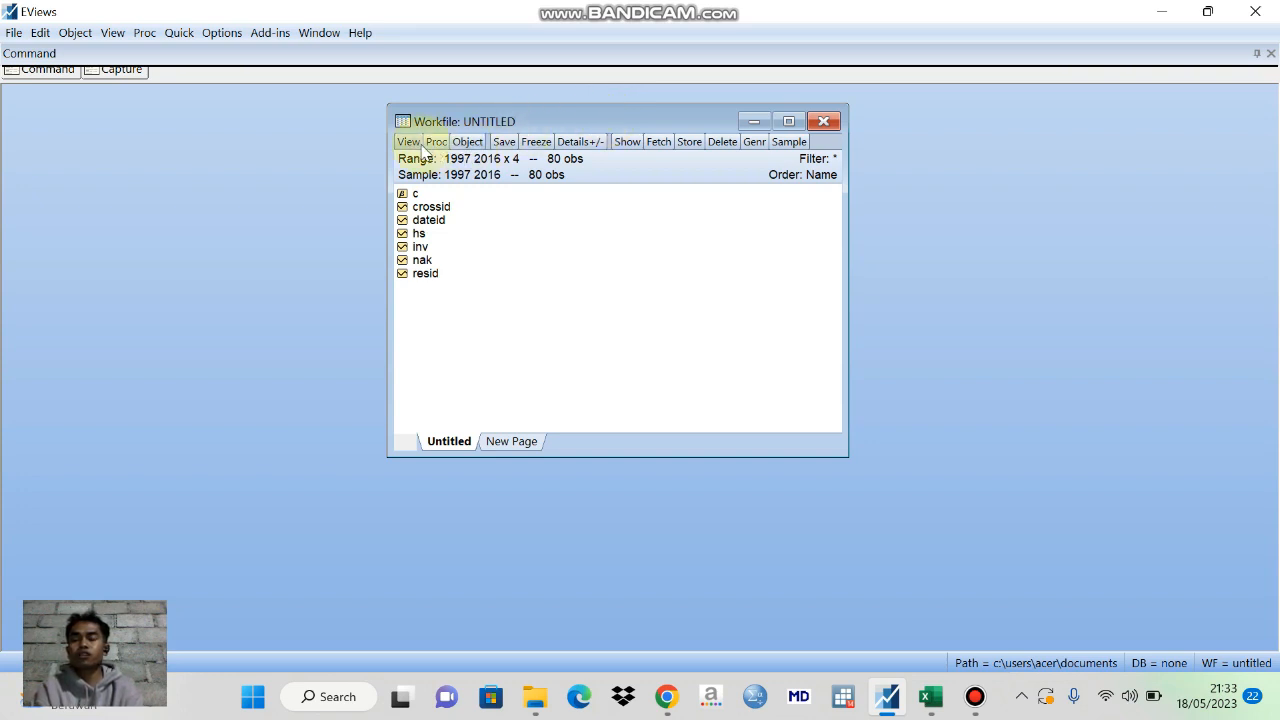
# Open the hs series and run a Fisher-ADF panel unit root test at level with individual intercept.
pyautogui.doubleClick(420, 233)
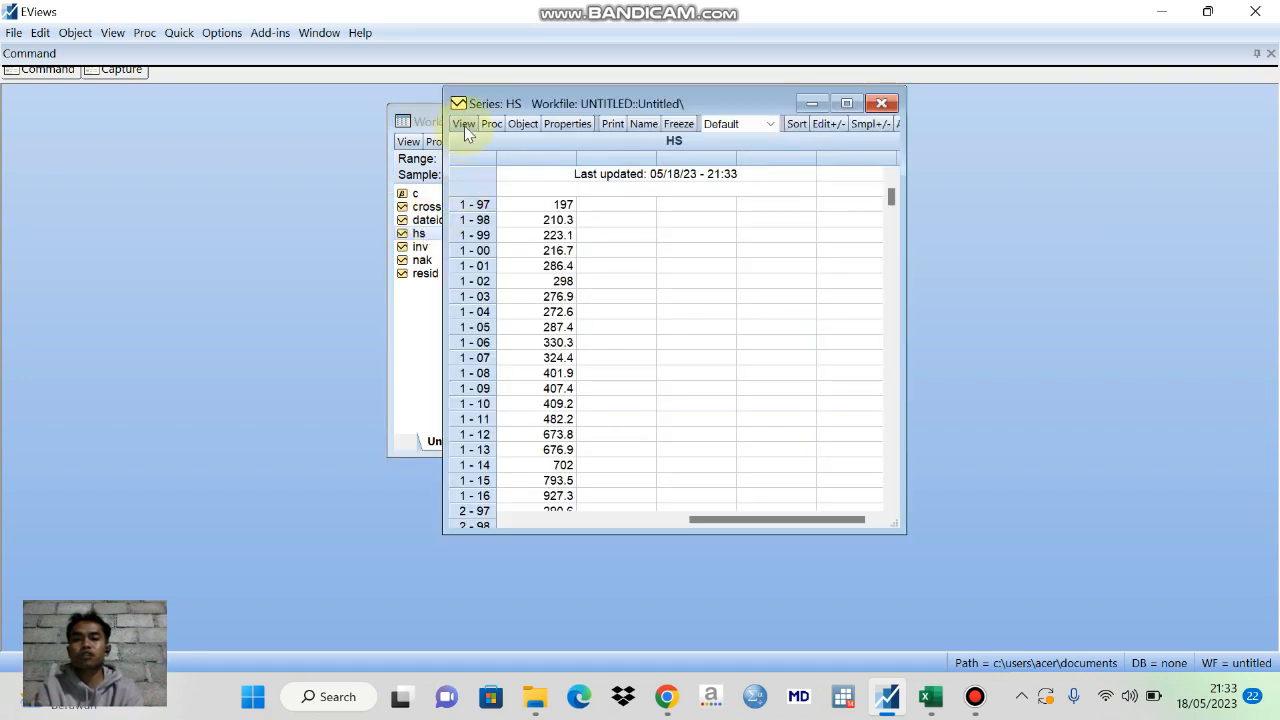
pyautogui.click(465, 124)
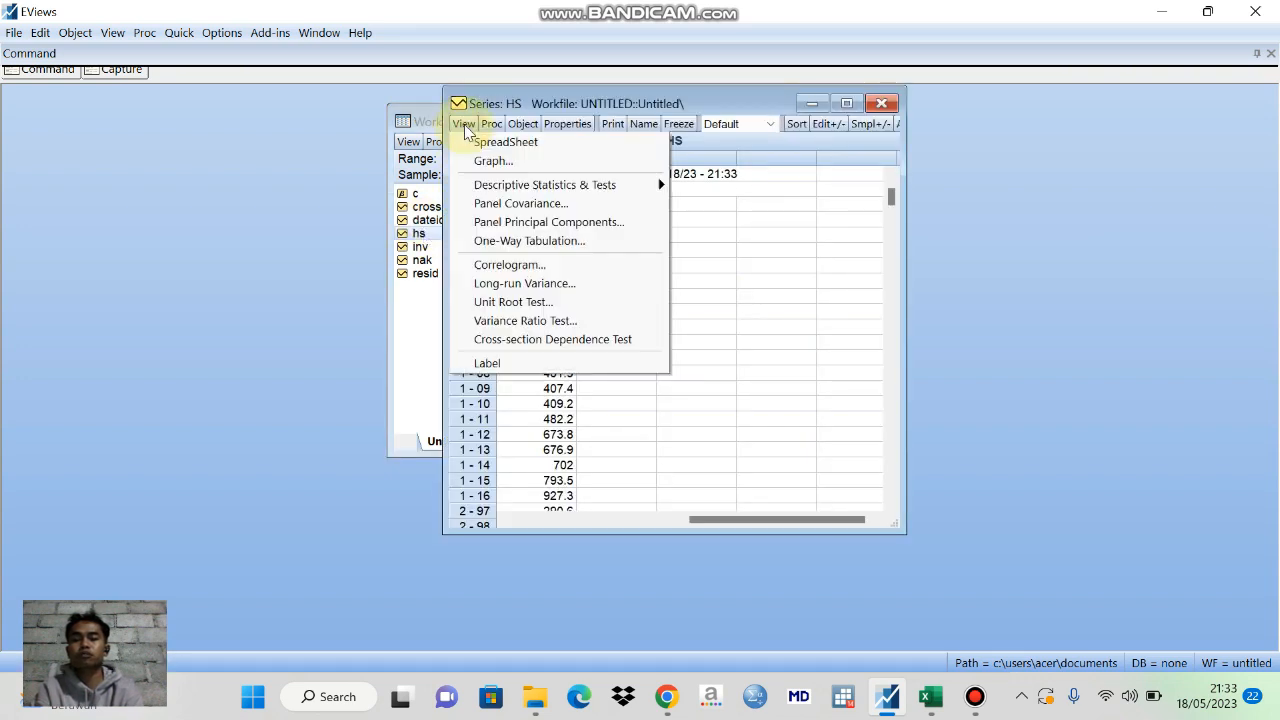
pyautogui.click(487, 298)
pyautogui.click(477, 260)
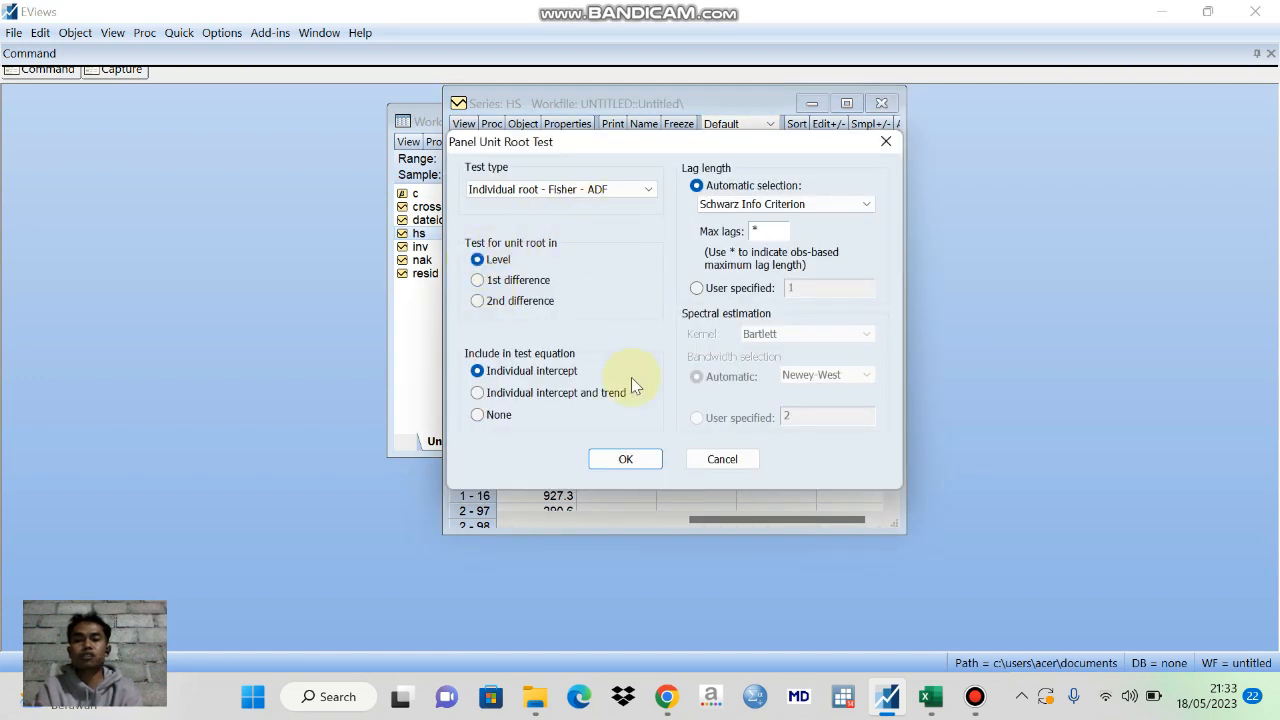
pyautogui.click(626, 459)
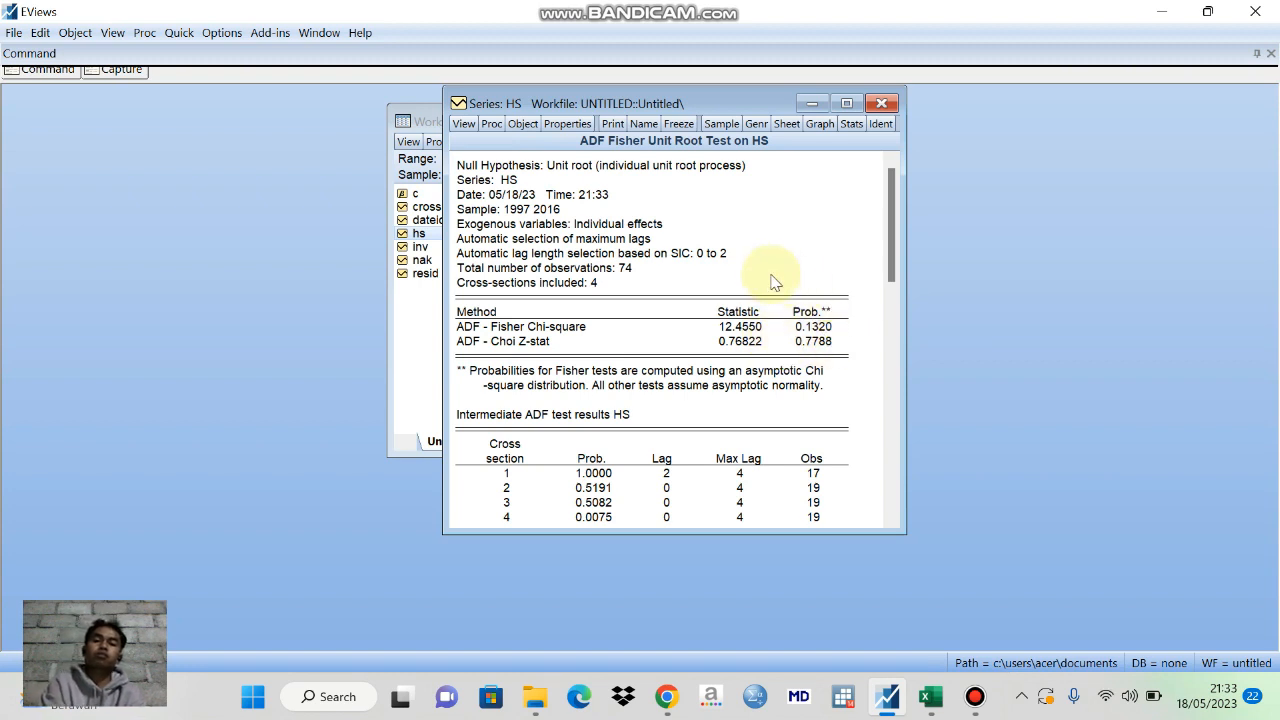
# Run the Fisher-ADF panel unit root test on the hs series in 1st difference with individual intercept.
pyautogui.click(470, 125)
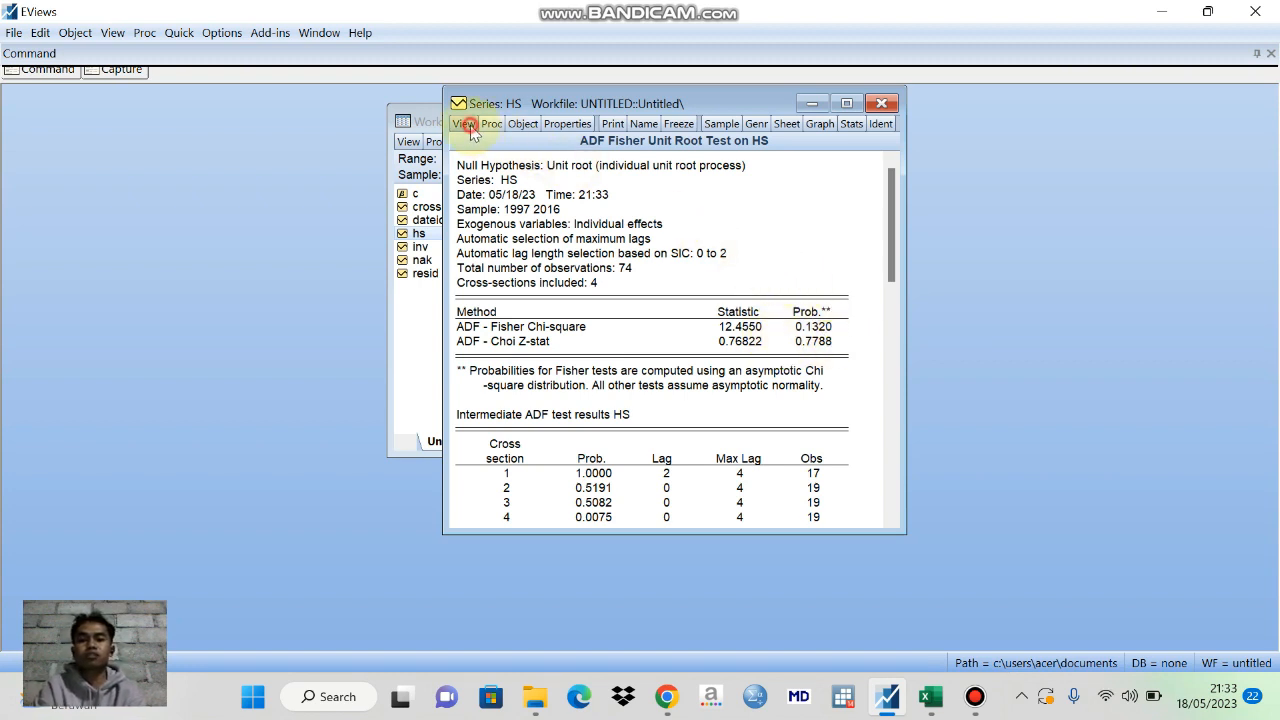
pyautogui.click(505, 305)
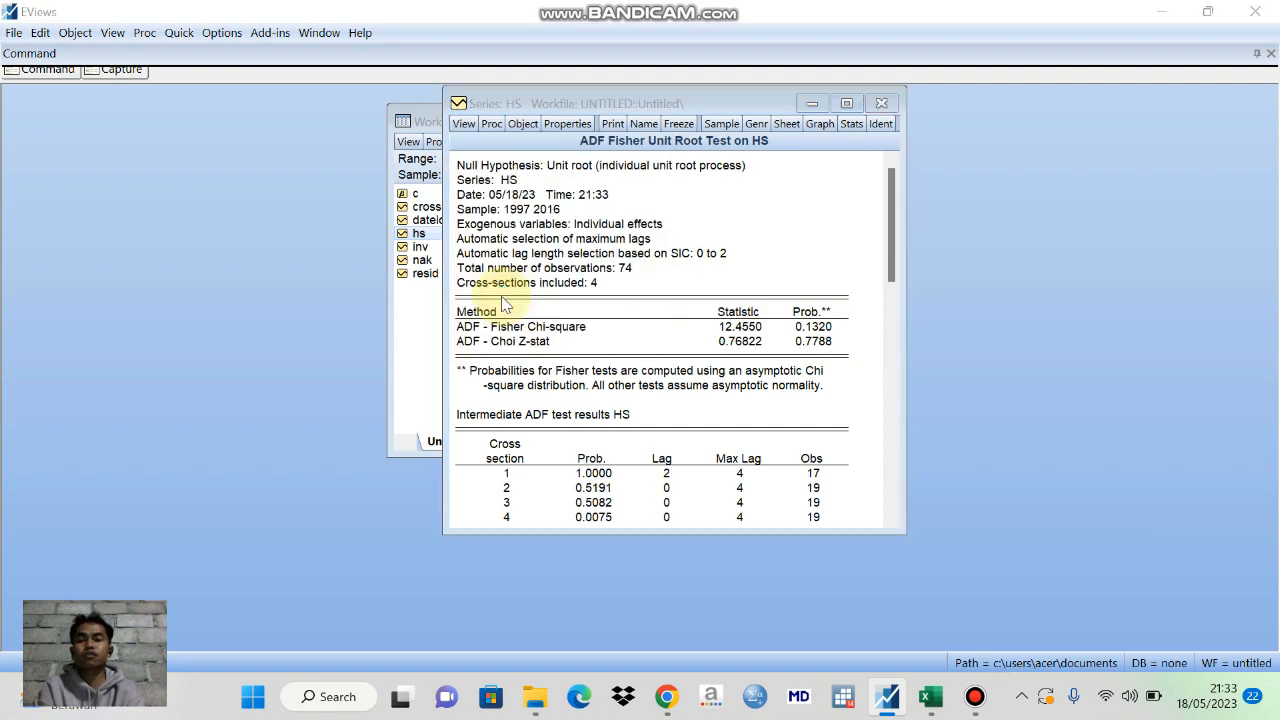
pyautogui.click(477, 280)
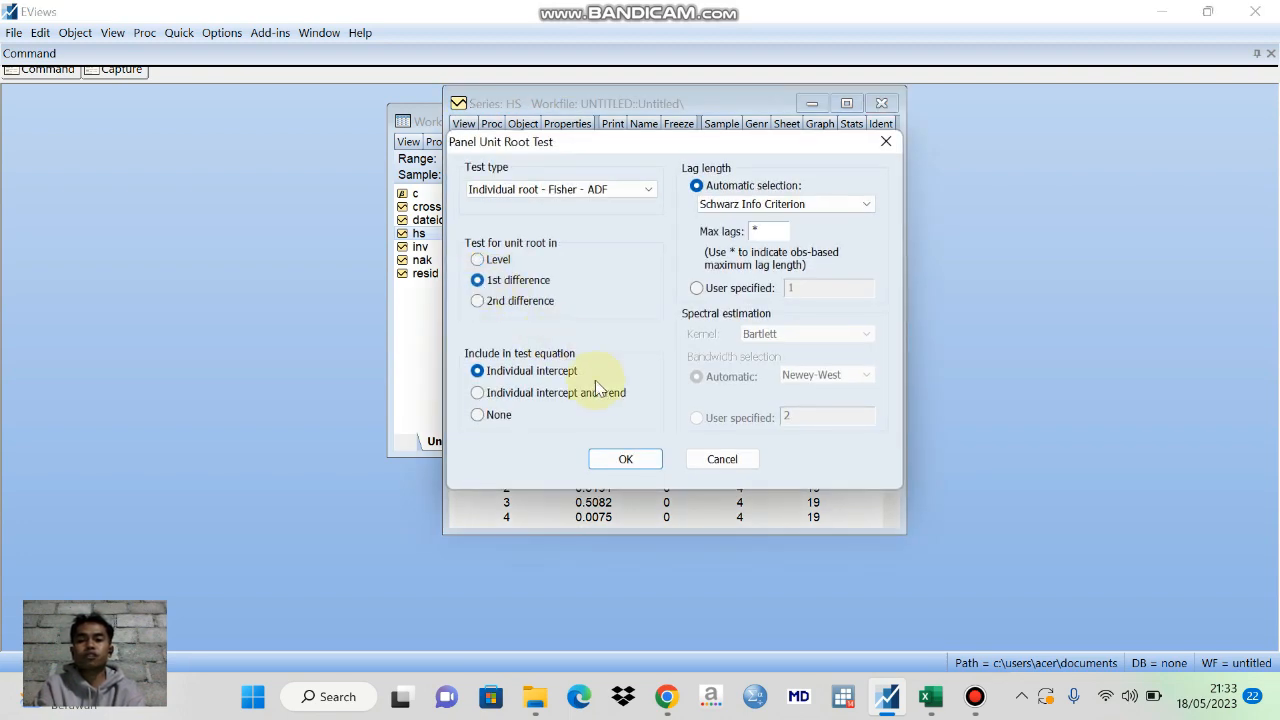
pyautogui.click(624, 458)
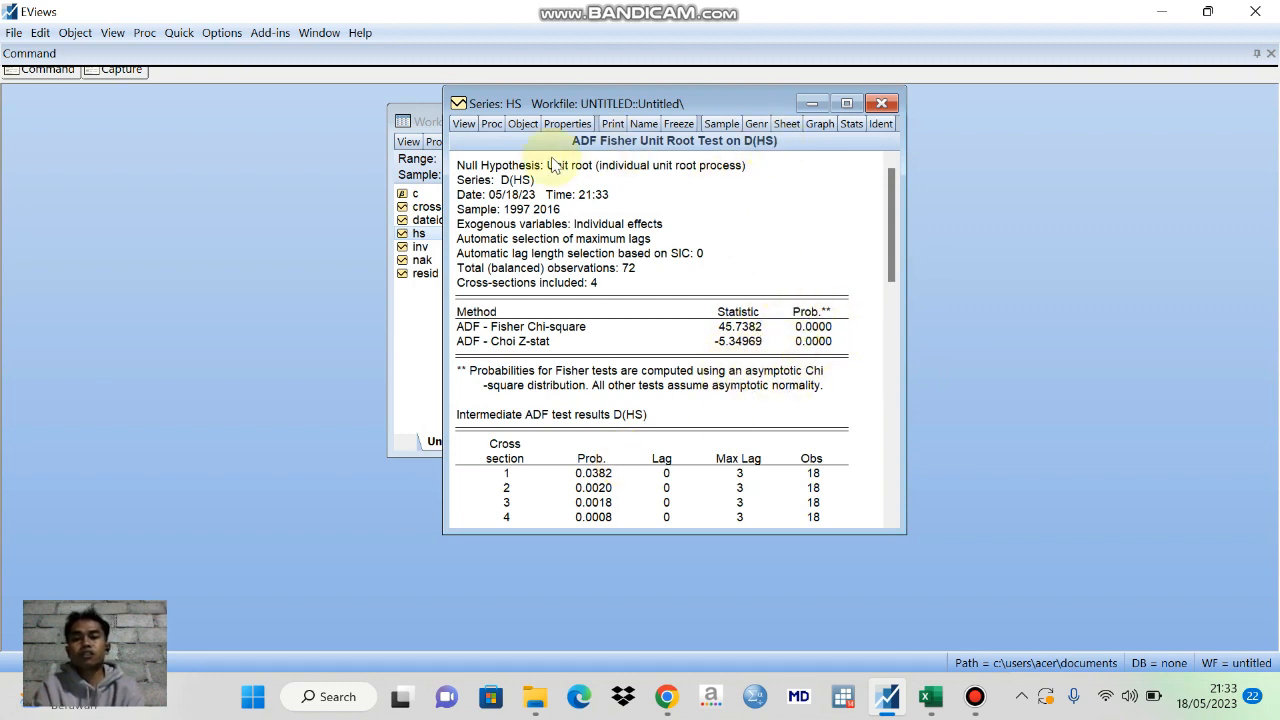
# Open the inv series and run its Fisher-ADF panel unit root test in 1st difference with individual intercept.
pyautogui.click(441, 249)
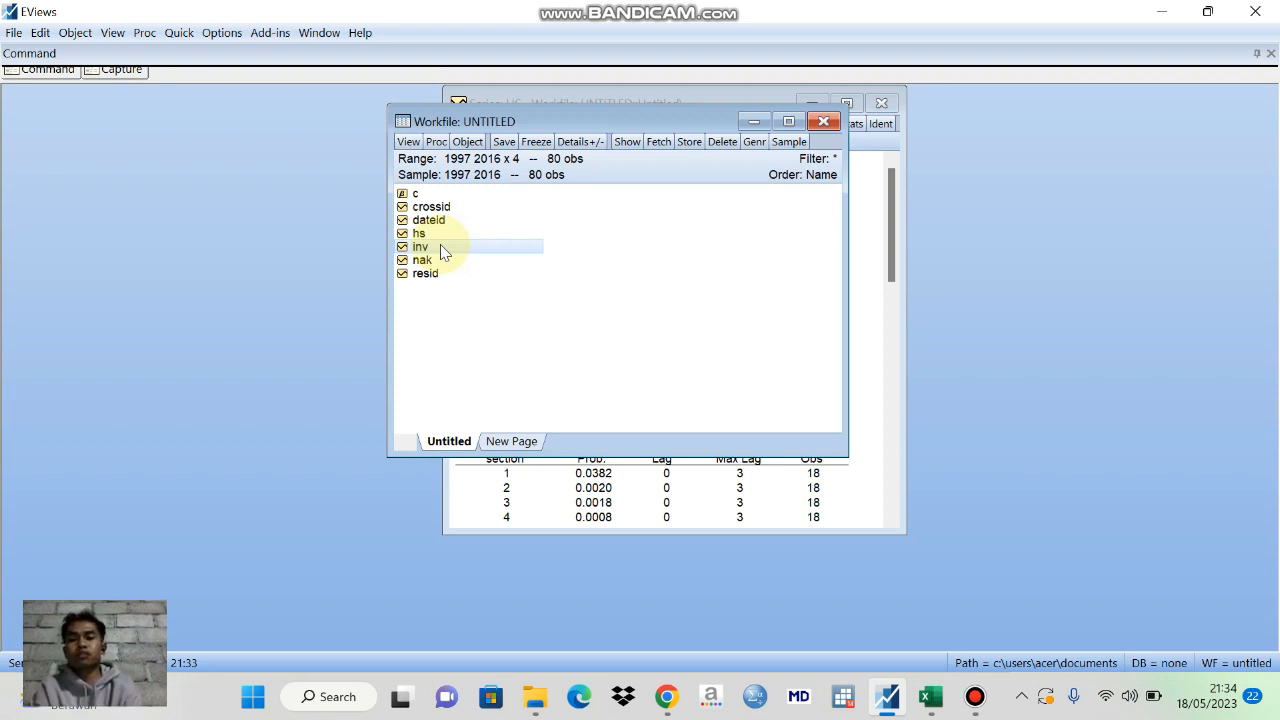
pyautogui.doubleClick(420, 246)
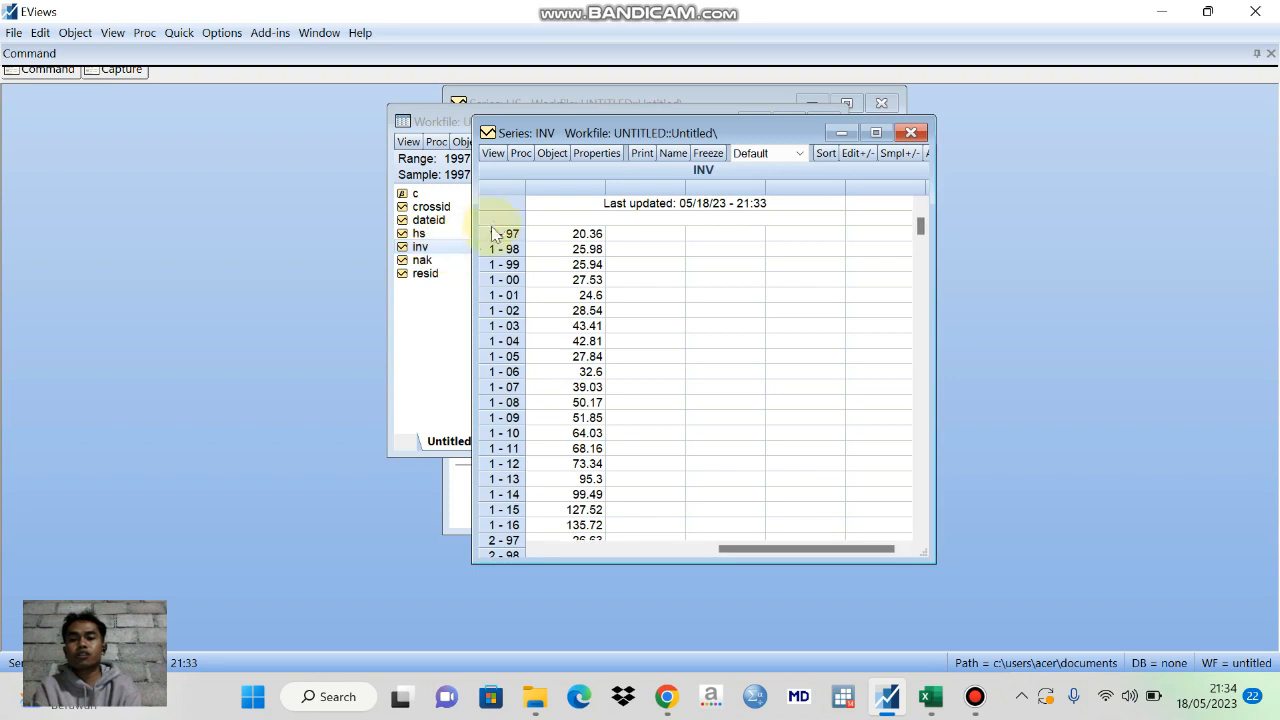
pyautogui.click(493, 153)
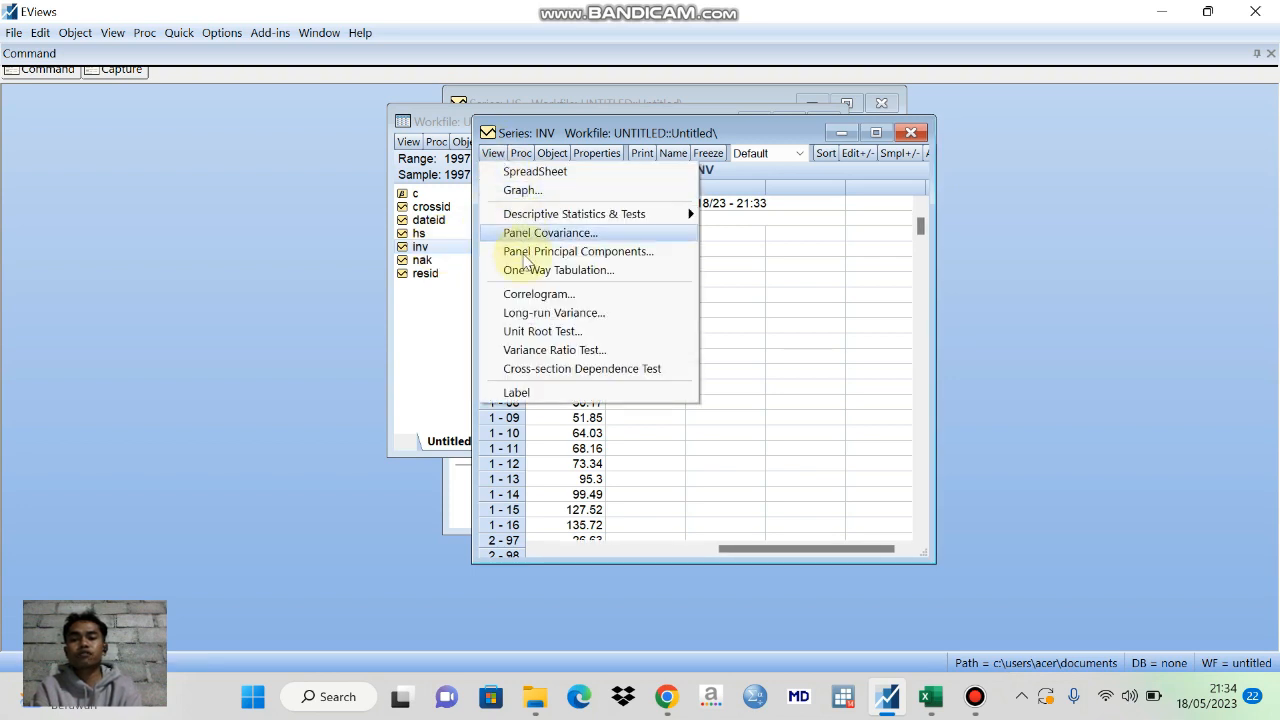
pyautogui.click(534, 330)
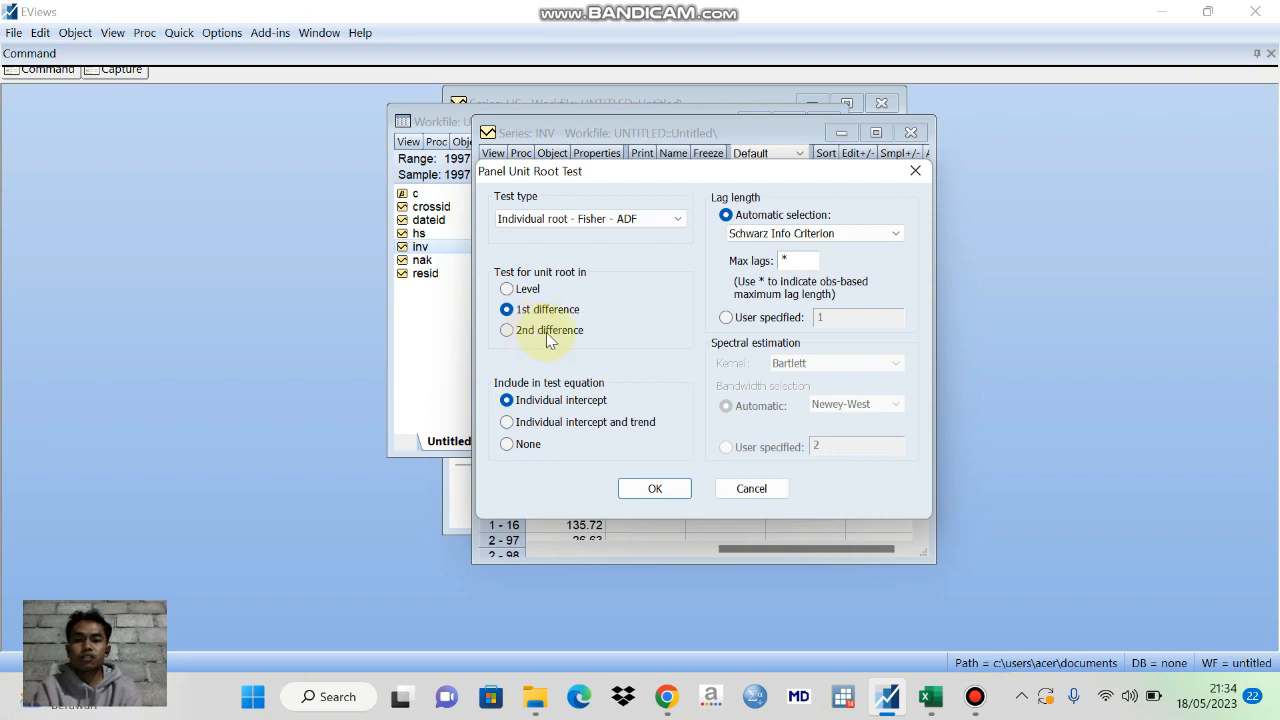
pyautogui.click(656, 487)
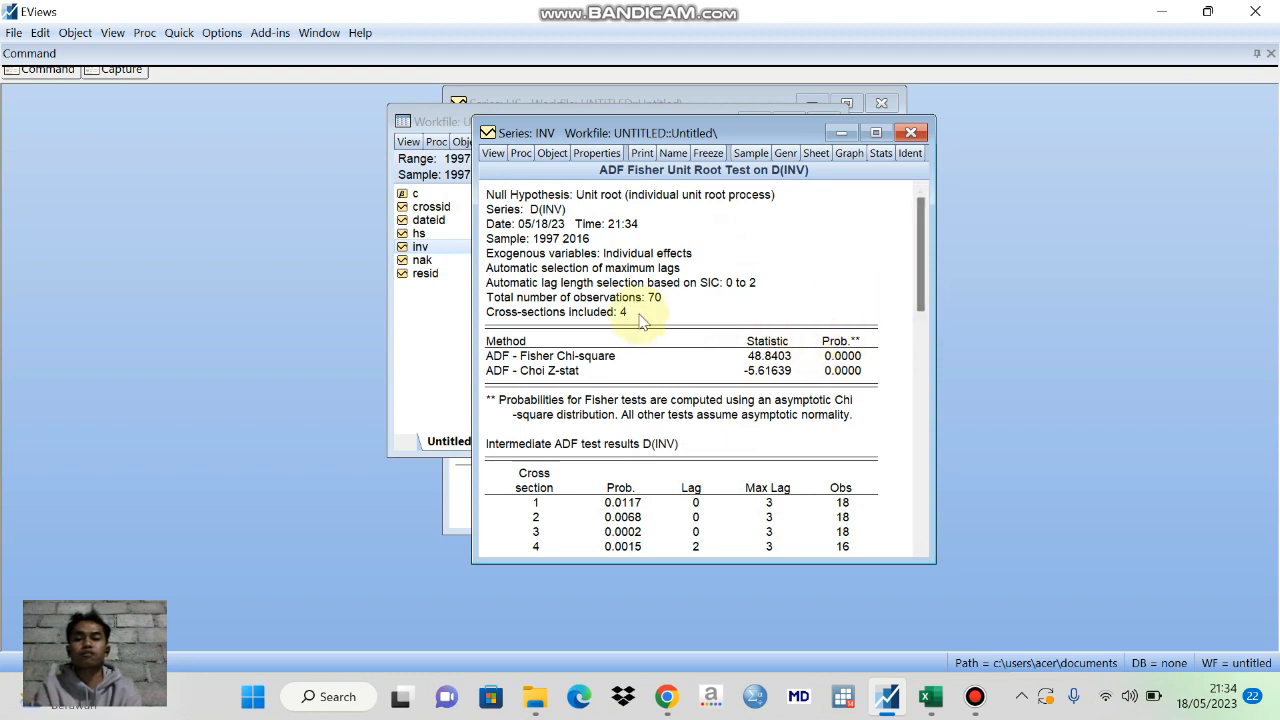
# Open the nak series, run its Fisher-ADF panel unit root test in 1st difference with individual intercept, and move the results clear of the workfile.
pyautogui.doubleClick(424, 261)
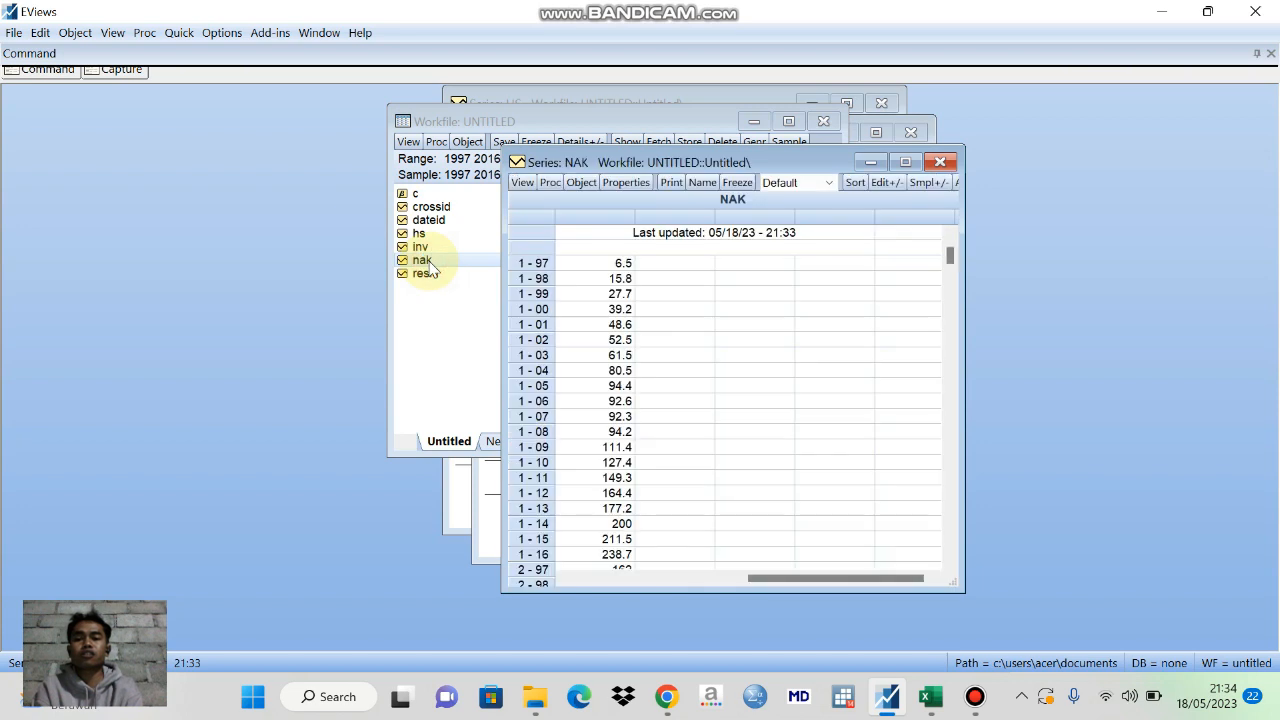
pyautogui.click(521, 186)
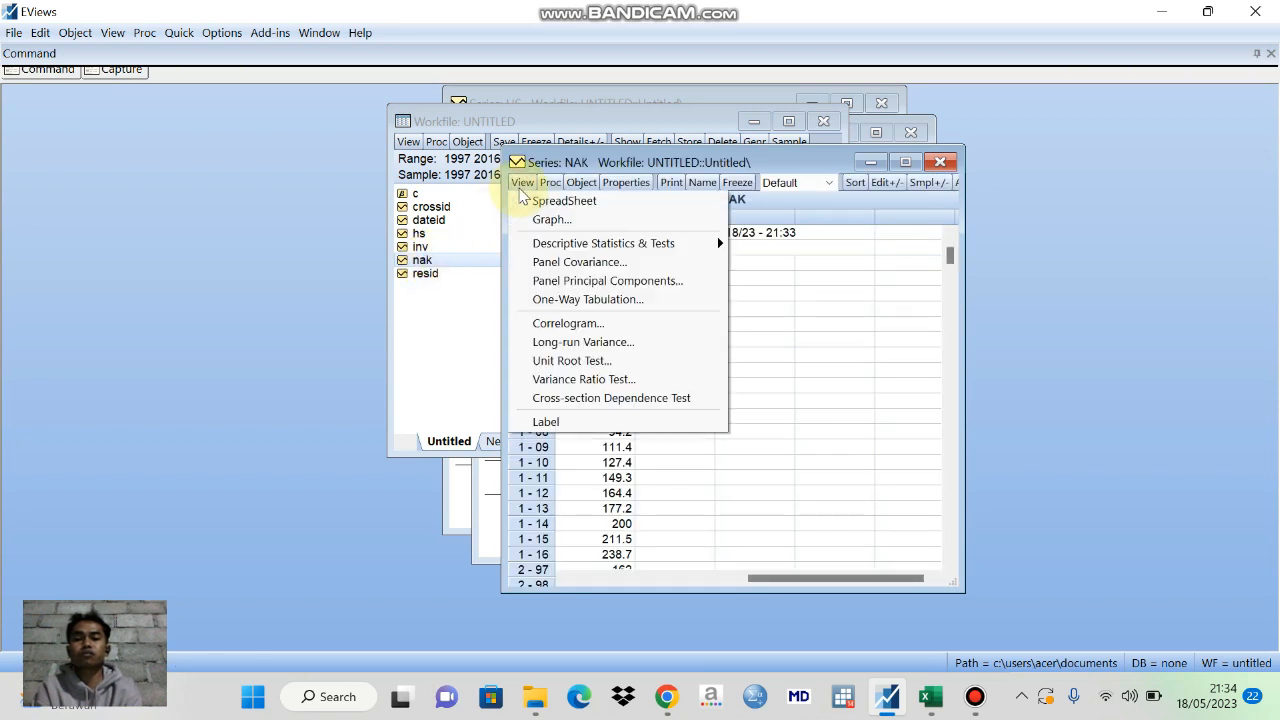
pyautogui.click(568, 361)
pyautogui.click(536, 339)
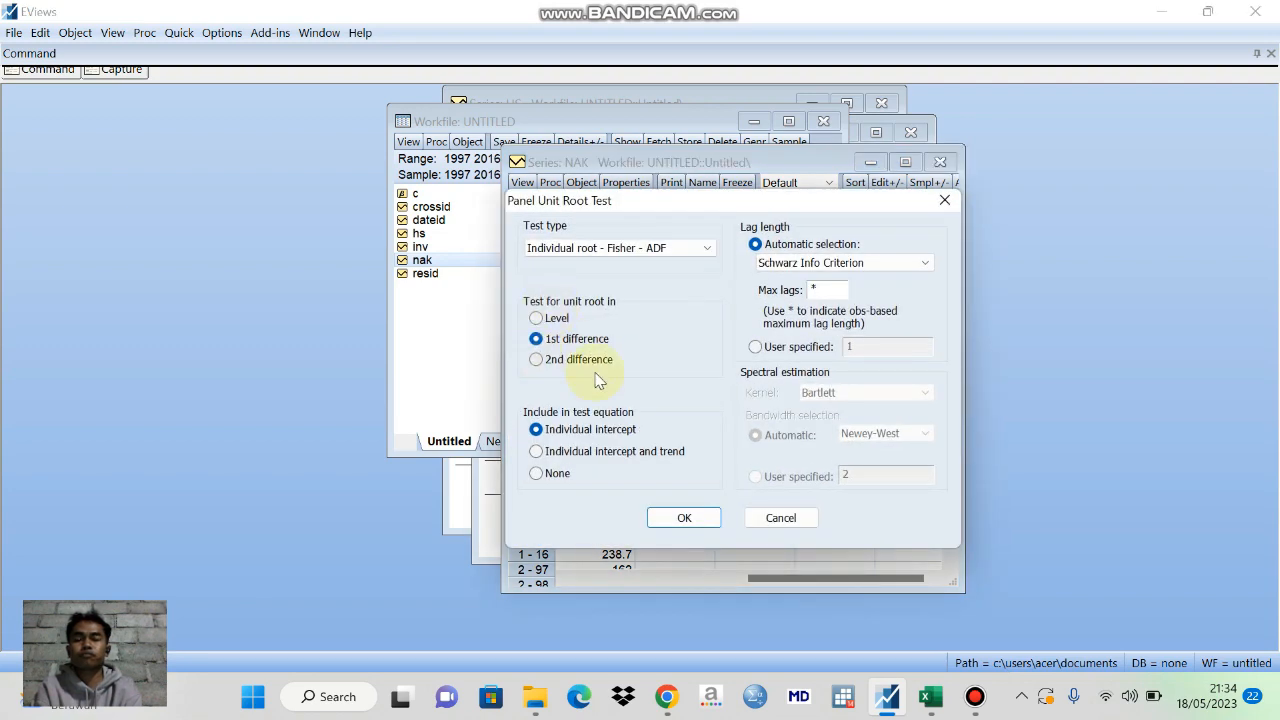
pyautogui.click(686, 519)
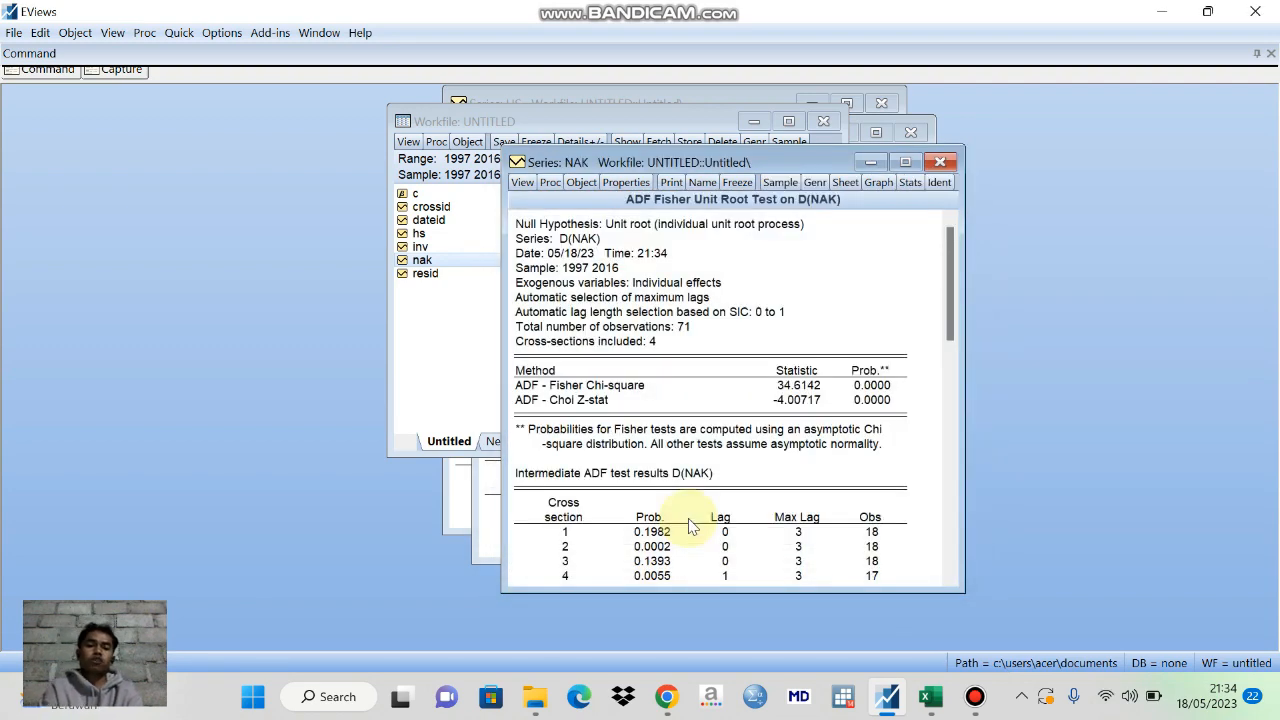
pyautogui.moveTo(803, 159); pyautogui.dragTo(955, 100)
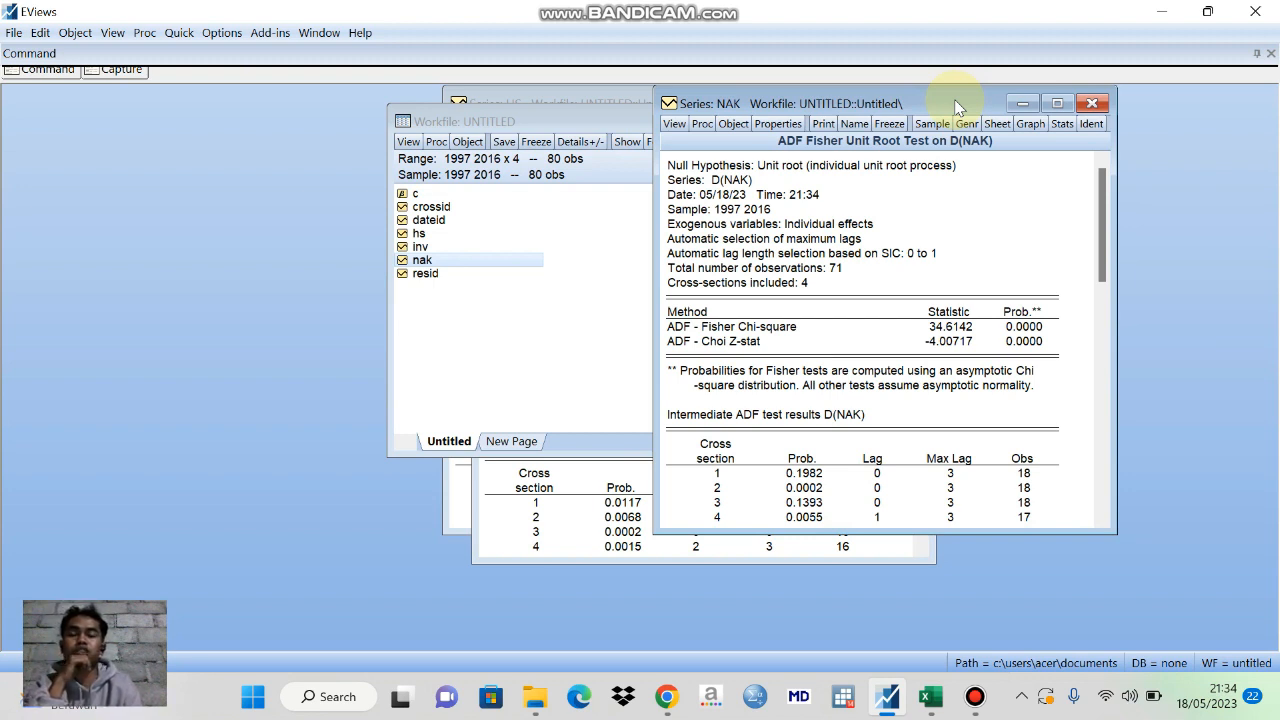
# Select the hs, inv and nak series in the workfile and open them together as a VAR.
pyautogui.click(449, 231)
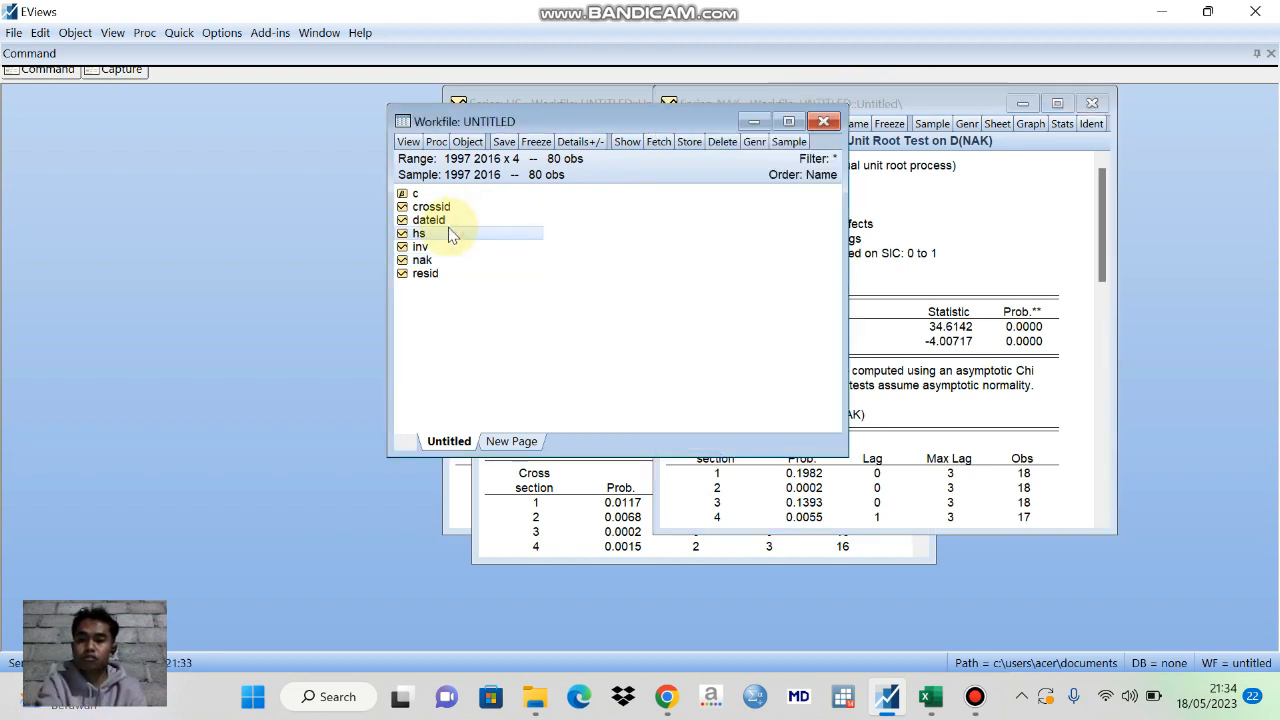
pyautogui.keyDown('ctrl'); pyautogui.click(443, 246); pyautogui.keyUp('ctrl')
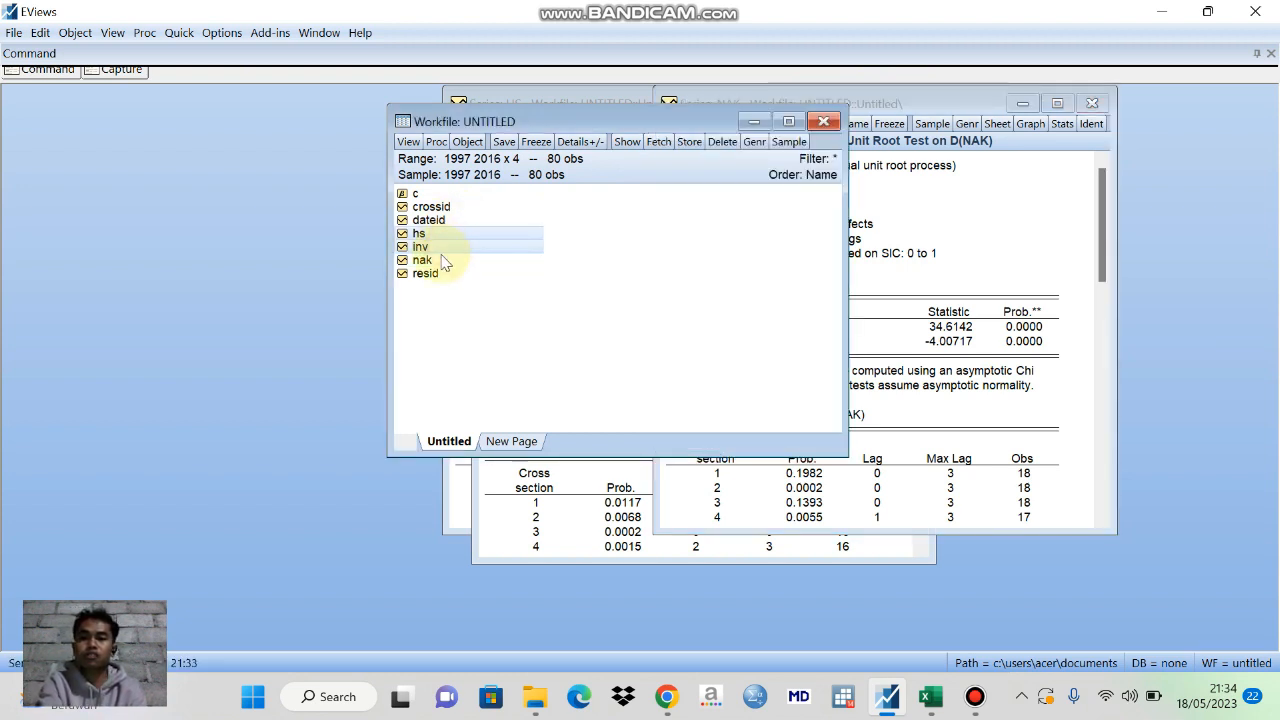
pyautogui.keyDown('ctrl'); pyautogui.click(443, 260); pyautogui.keyUp('ctrl')
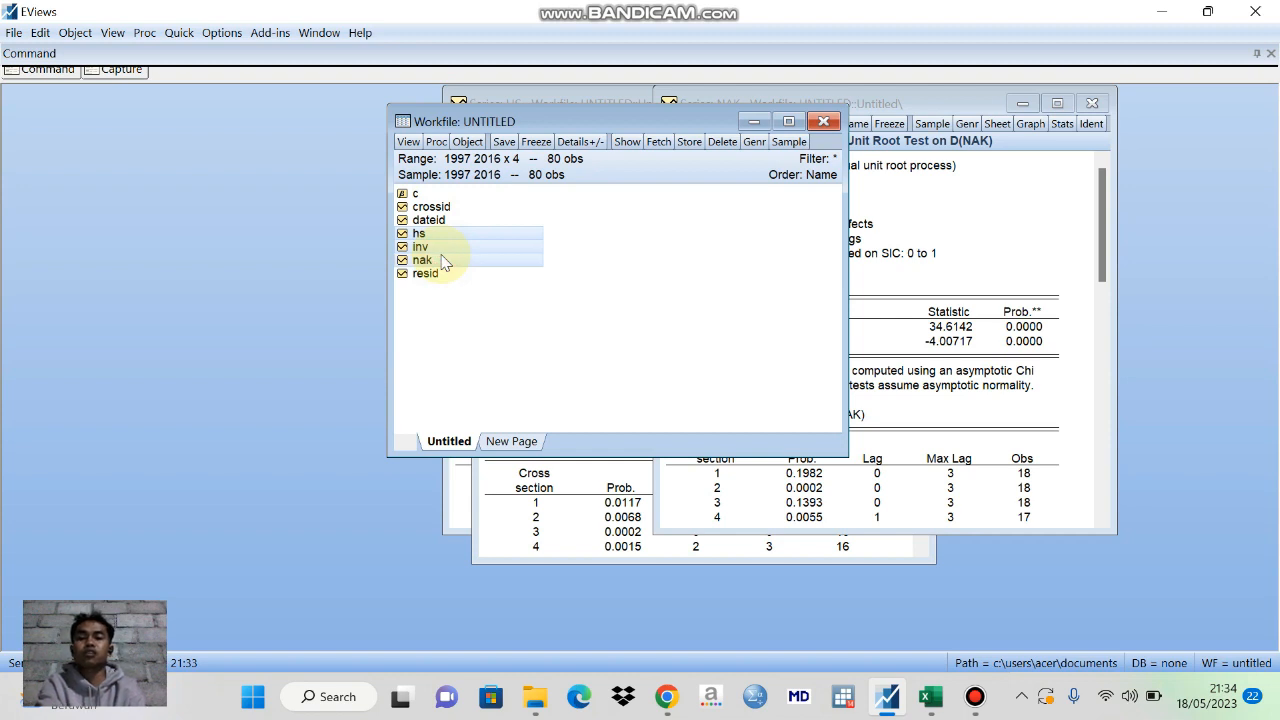
pyautogui.rightClick(443, 260)
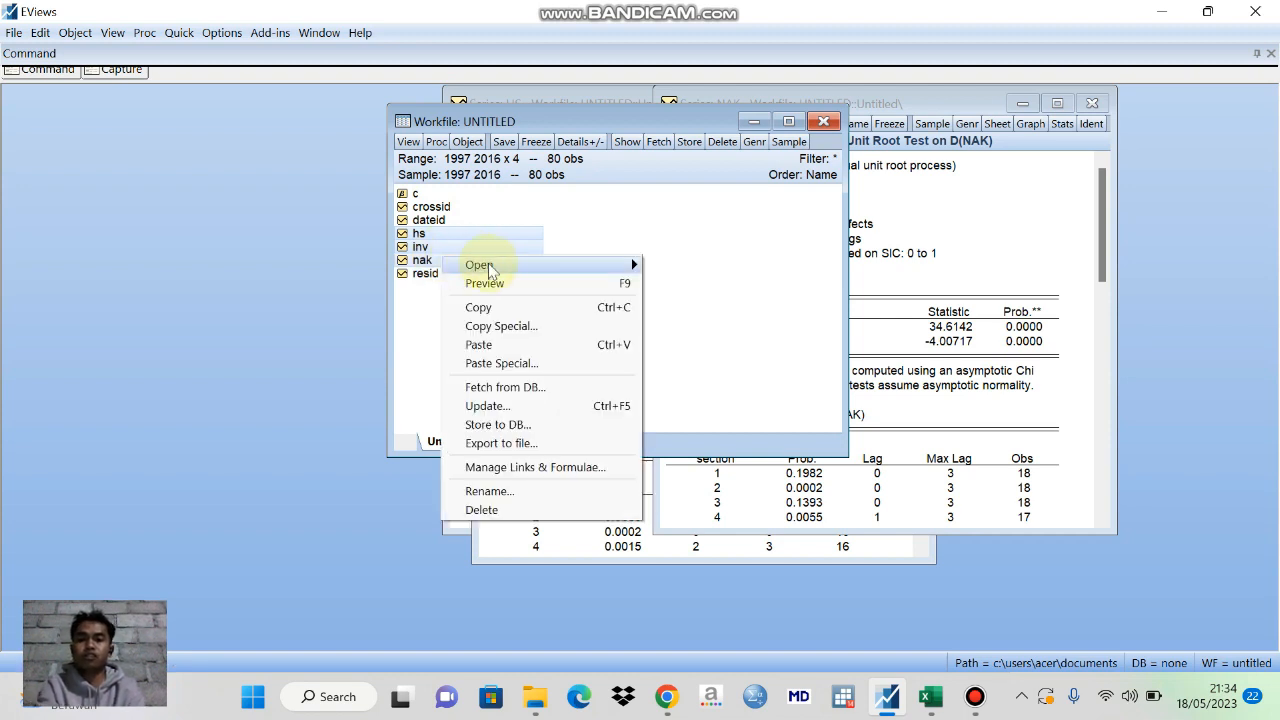
pyautogui.moveTo(588, 272)
pyautogui.click(690, 320)
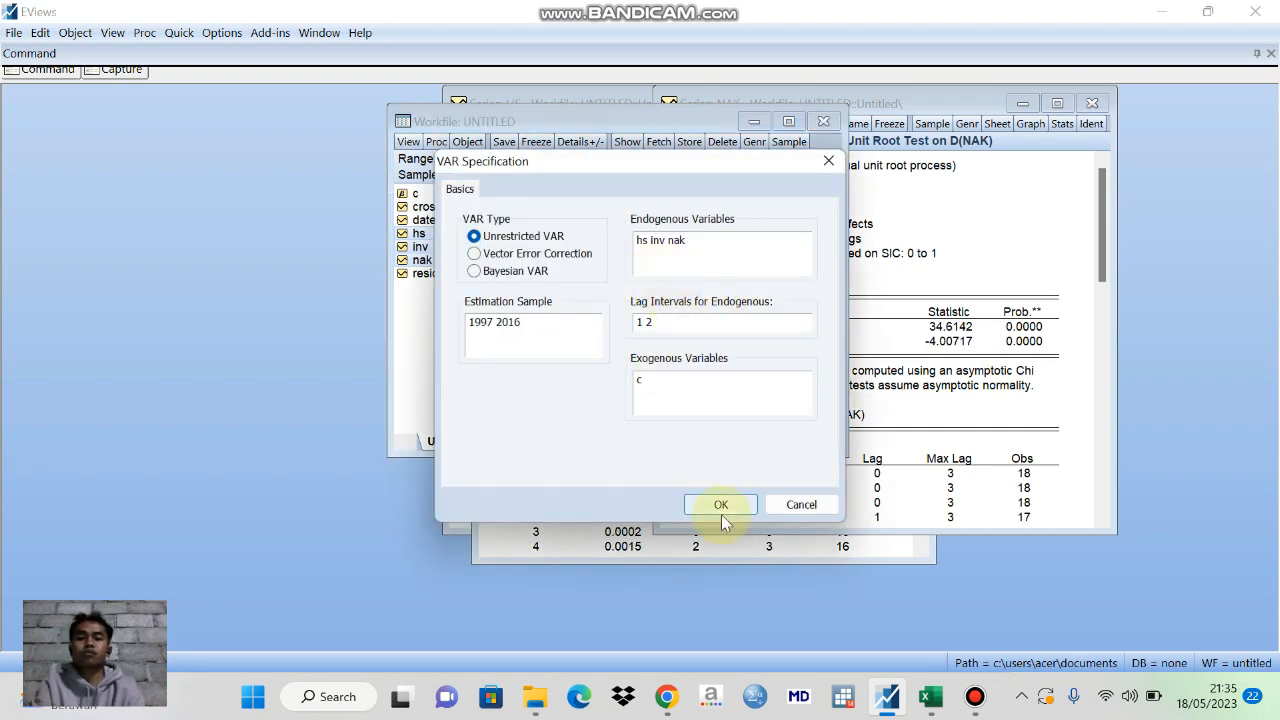
# Set the endogenous variables to d(hs) d(inv) d(nak) and estimate the unrestricted VAR with lag intervals 1 2.
pyautogui.click(640, 246)
pyautogui.write('d')
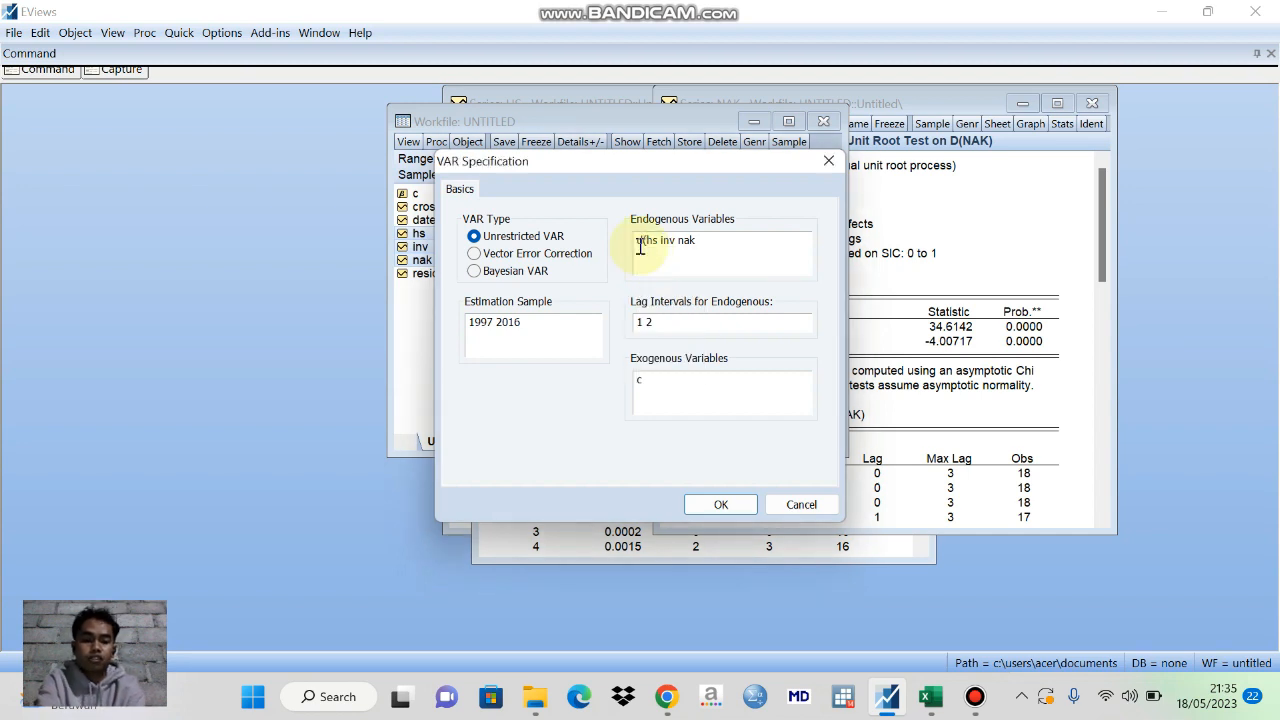
pyautogui.write('(')
pyautogui.press('Right')
pyautogui.press('Right')
pyautogui.write(')')
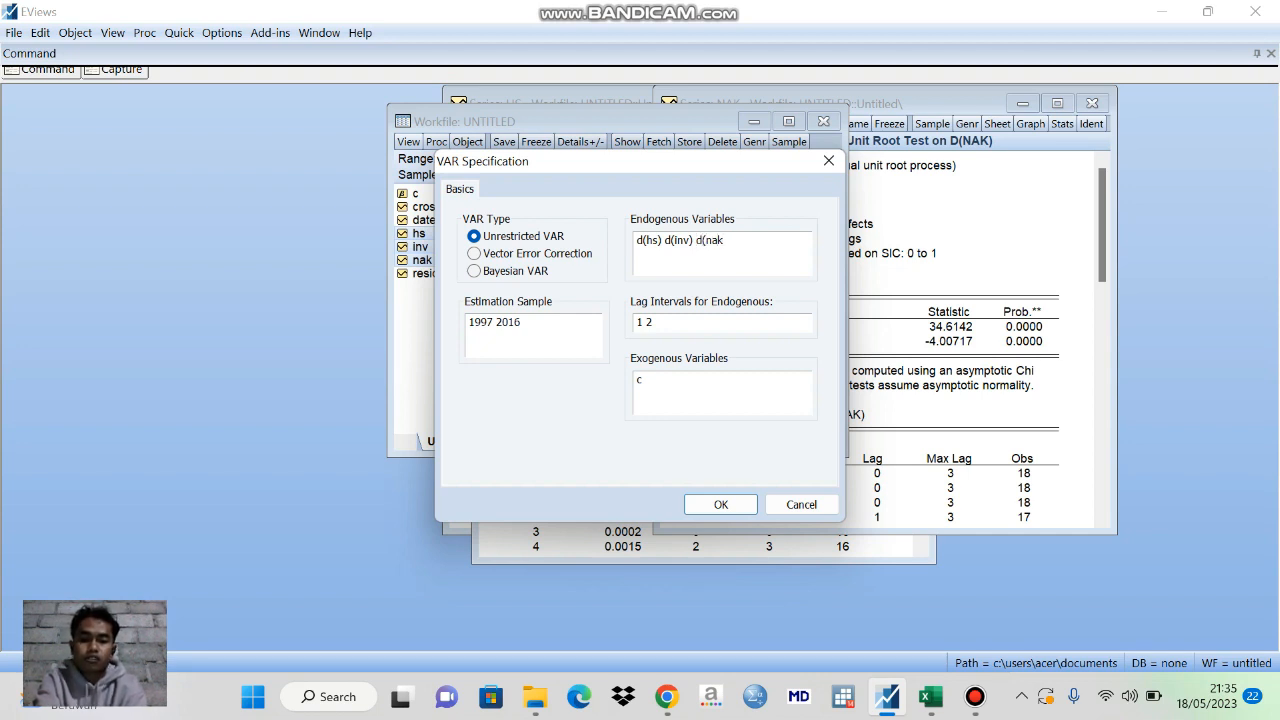
pyautogui.click(736, 508)
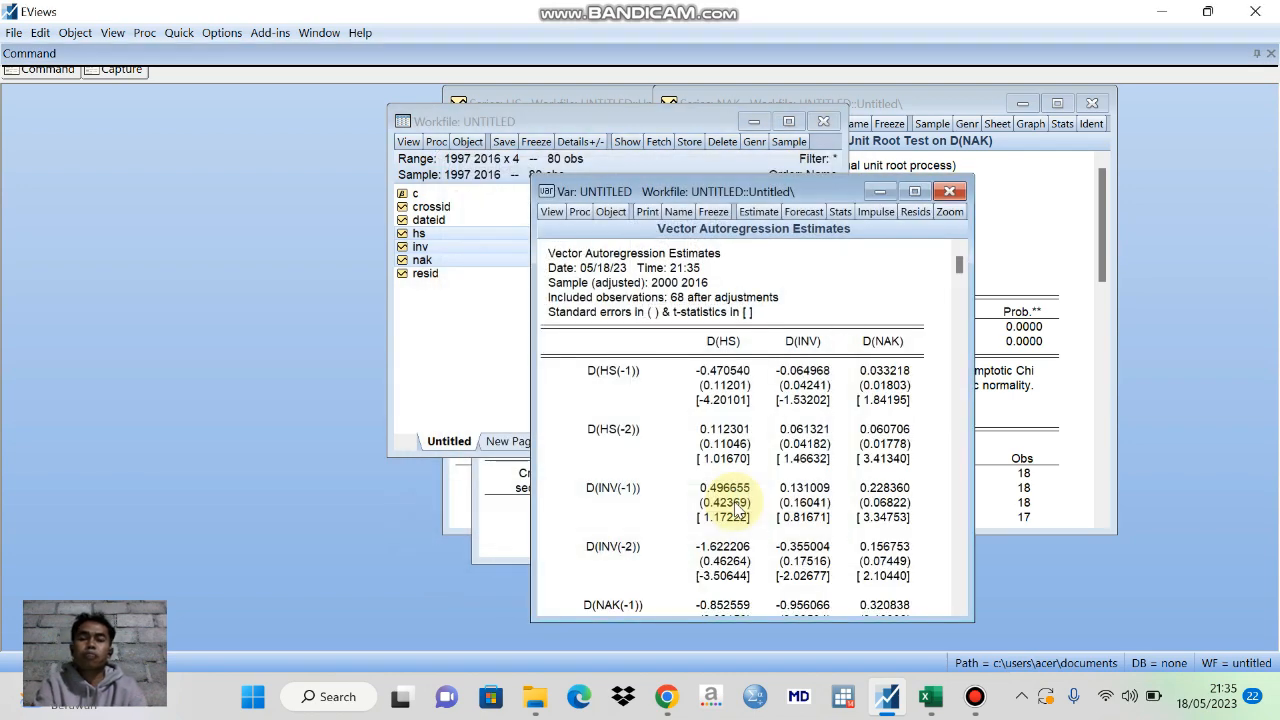
# Run the lag length criteria on the VAR with 4 lags included and widen the results window to show more criteria columns.
pyautogui.moveTo(766, 196); pyautogui.dragTo(762, 126)
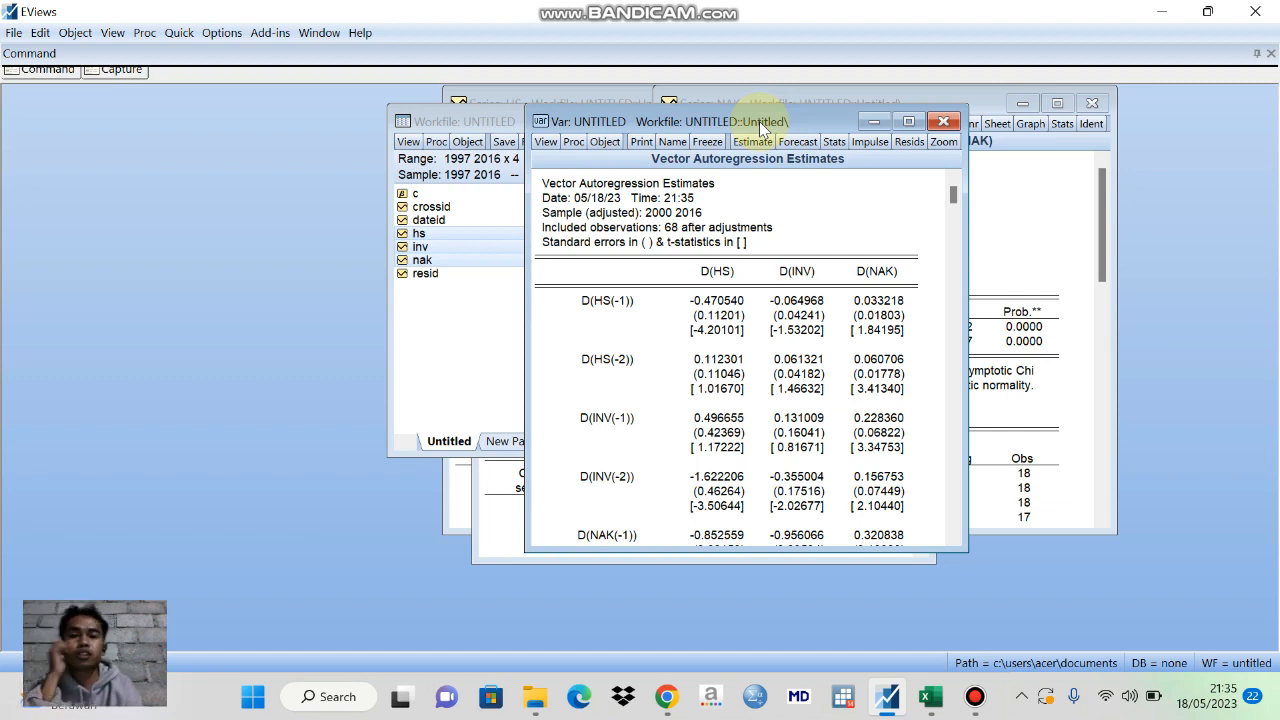
pyautogui.click(544, 143)
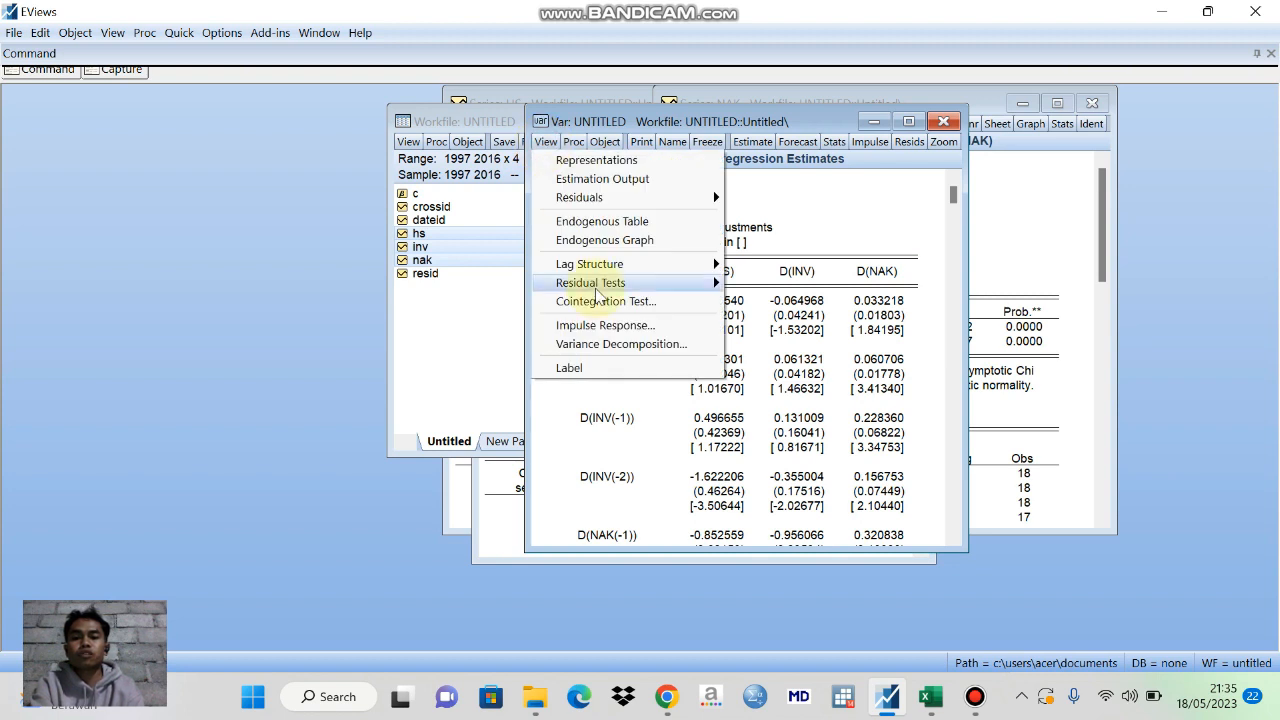
pyautogui.moveTo(660, 266)
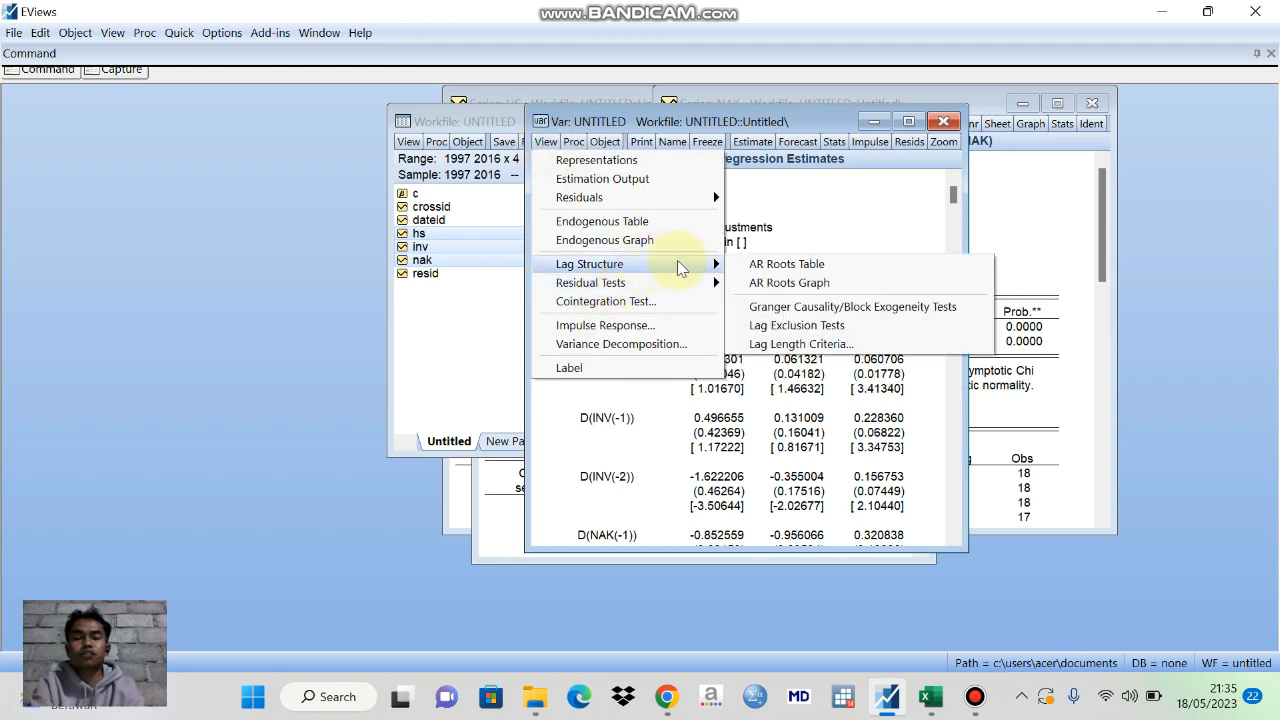
pyautogui.click(762, 344)
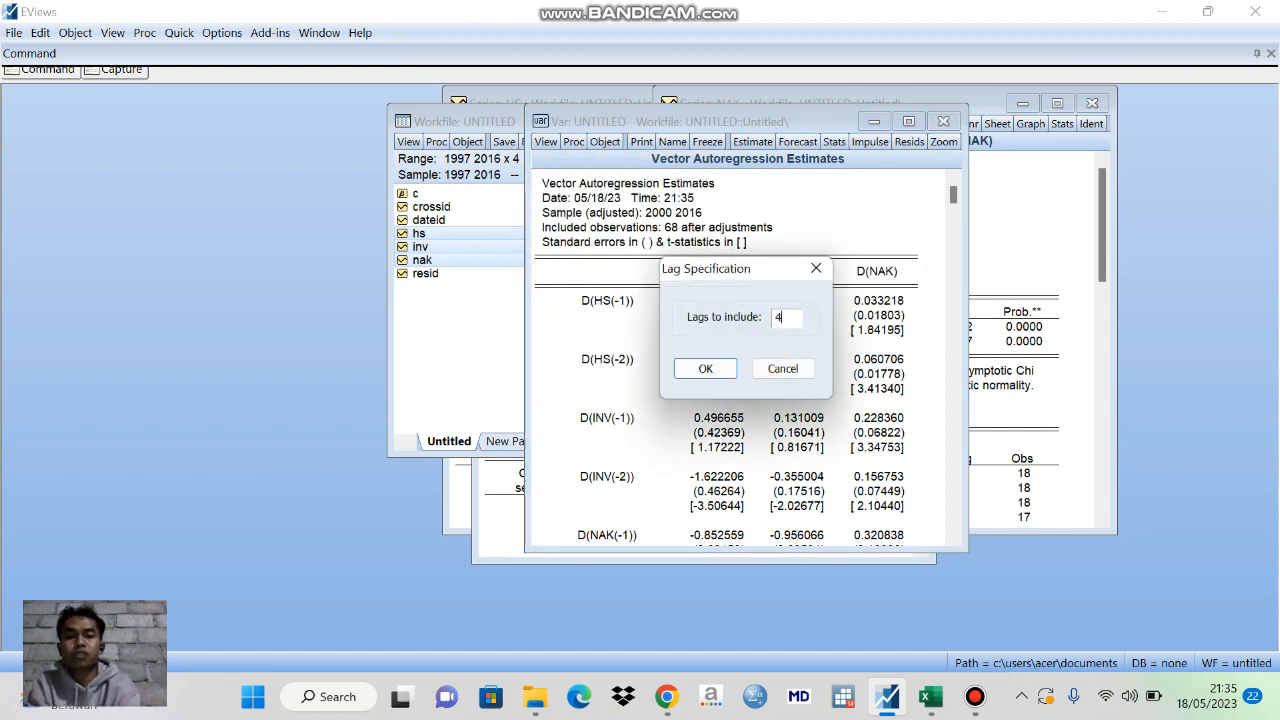
pyautogui.click(704, 369)
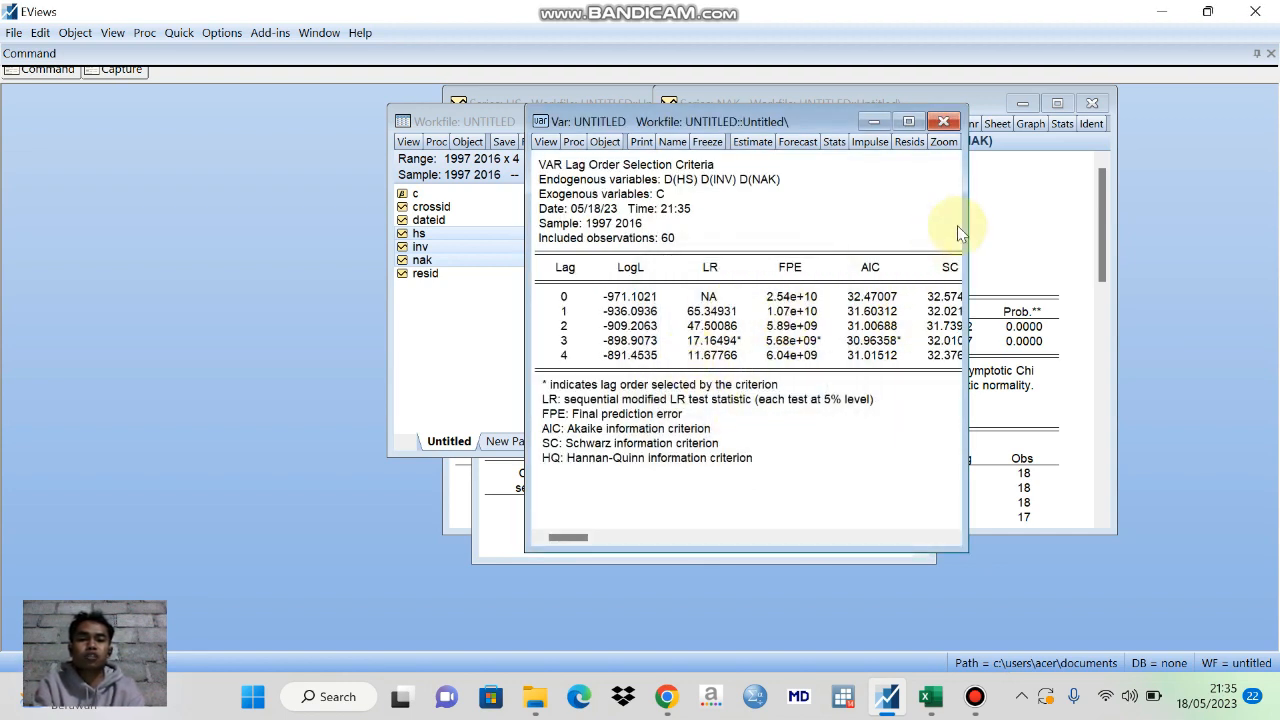
pyautogui.moveTo(963, 226); pyautogui.dragTo(1042, 225)
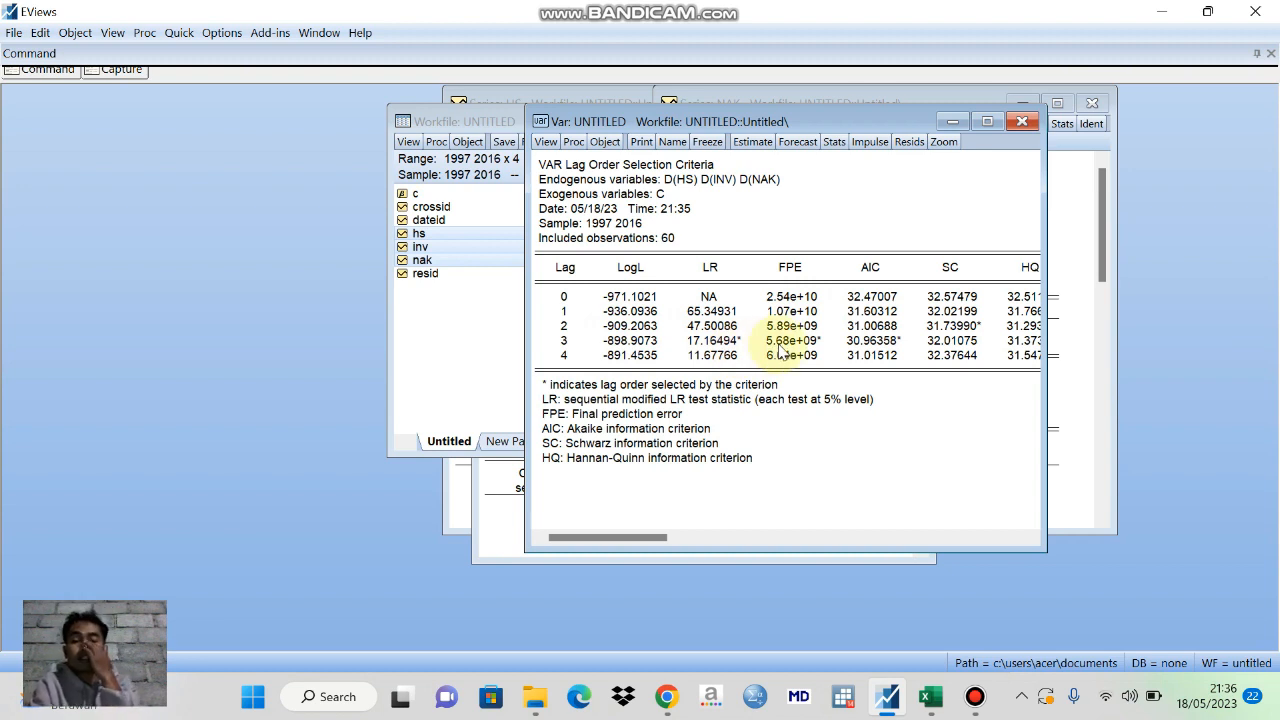
# Re-estimate the unrestricted VAR with lag intervals 1 3 and enlarge its window to show more of the estimates.
pyautogui.click(750, 143)
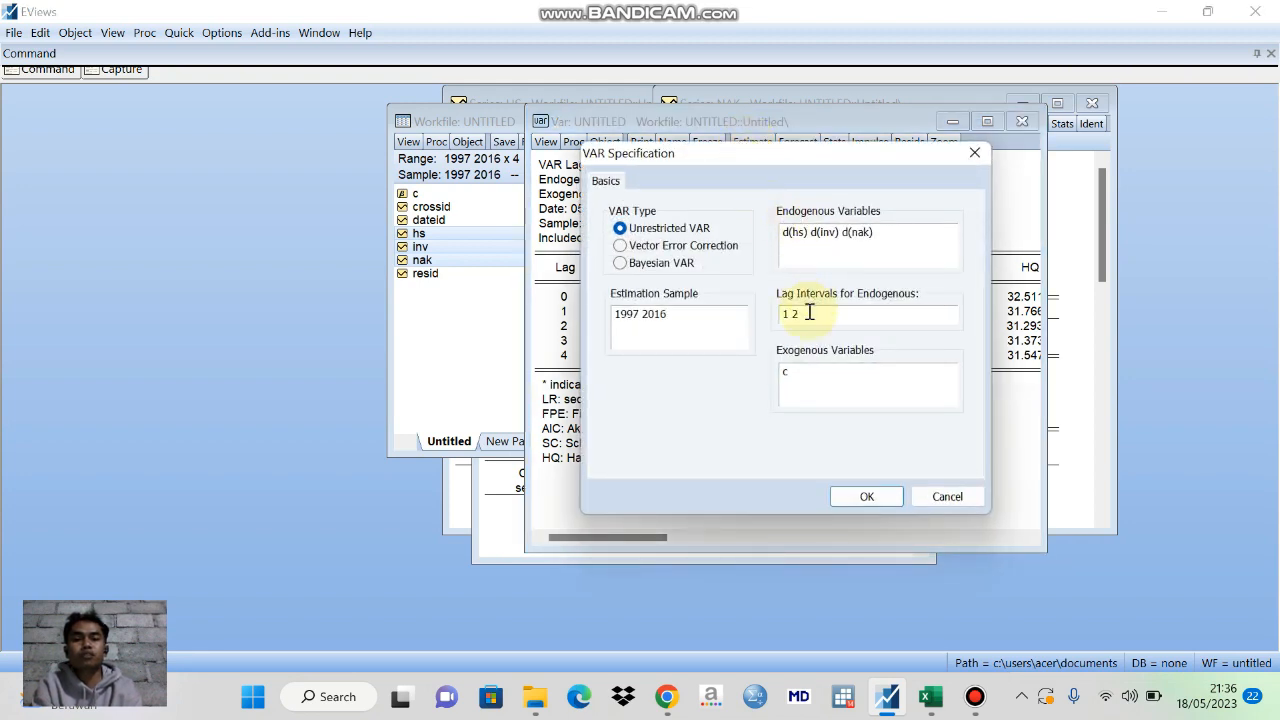
pyautogui.write('3')
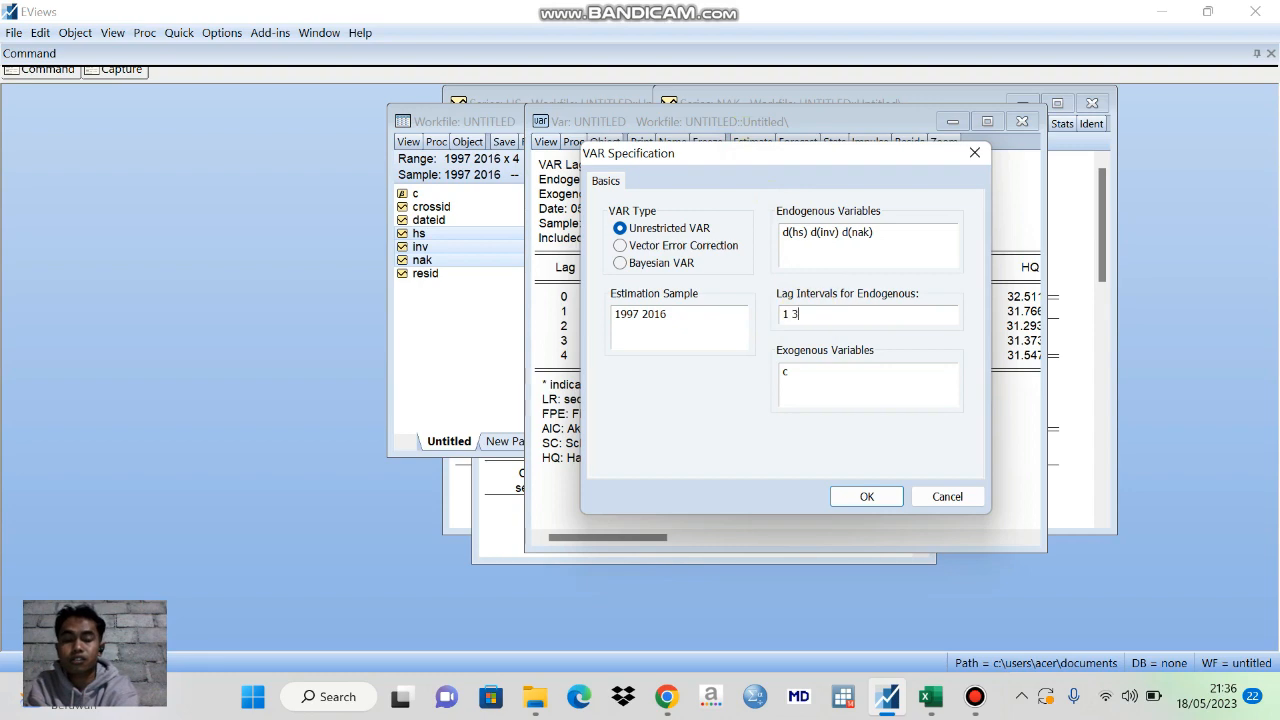
pyautogui.click(853, 495)
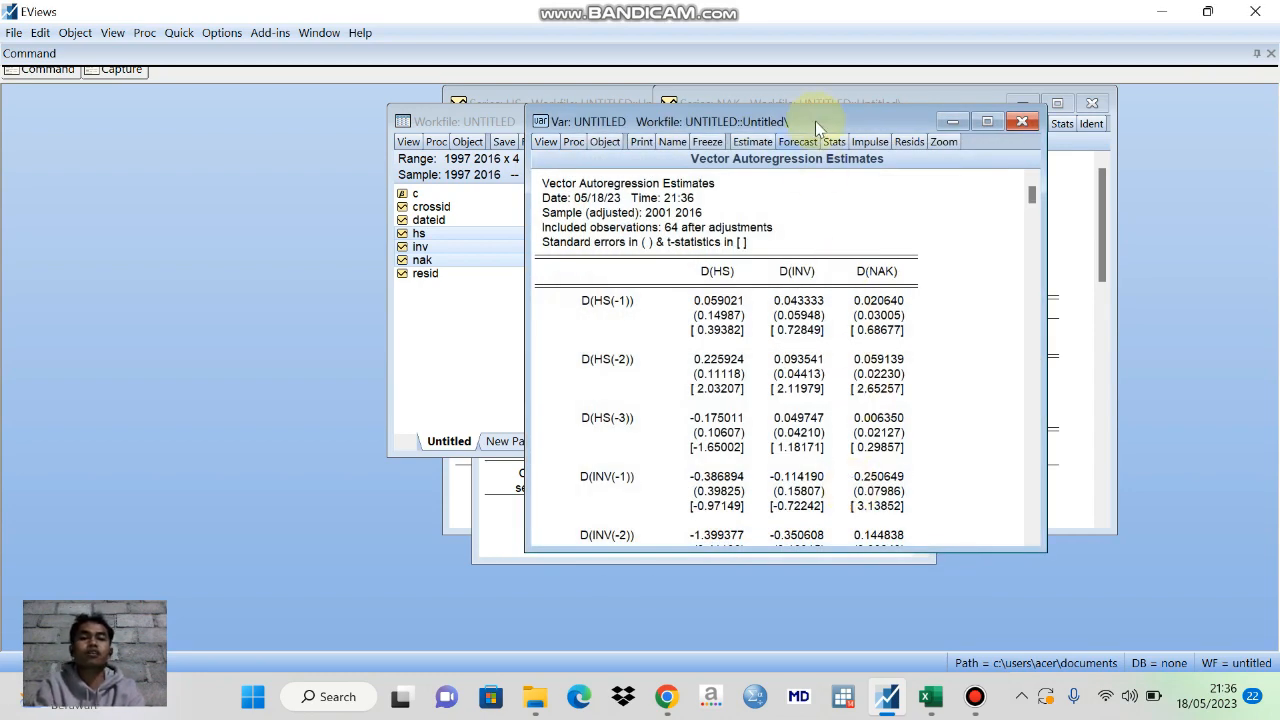
pyautogui.moveTo(815, 117); pyautogui.dragTo(808, 88)
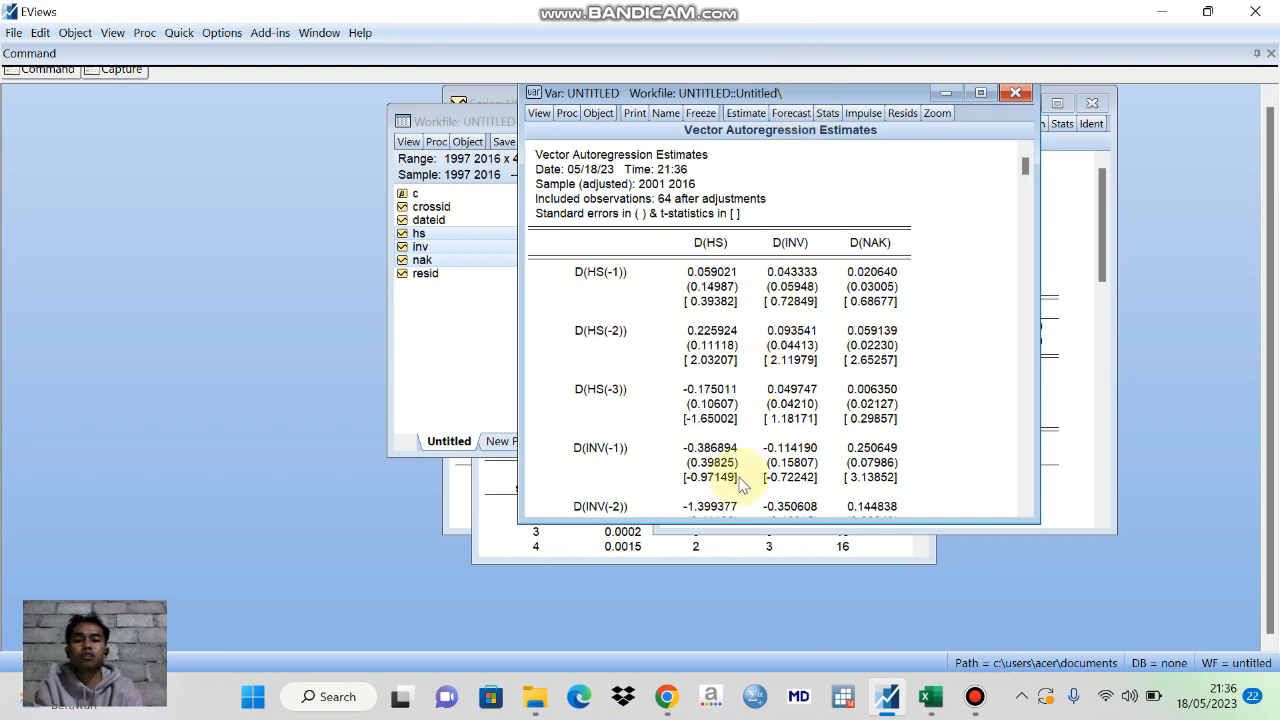
pyautogui.moveTo(758, 518); pyautogui.dragTo(738, 630)
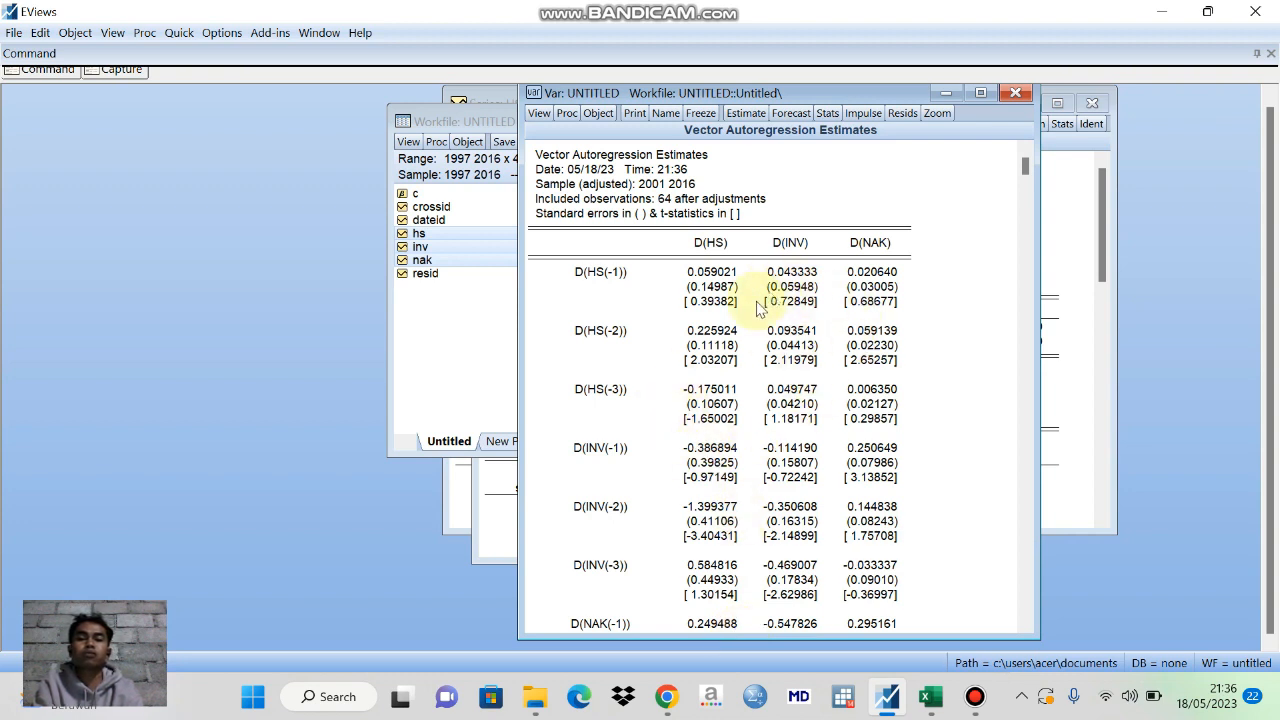
# Check the VAR's stability condition with the AR roots table and the AR roots graph.
pyautogui.click(541, 114)
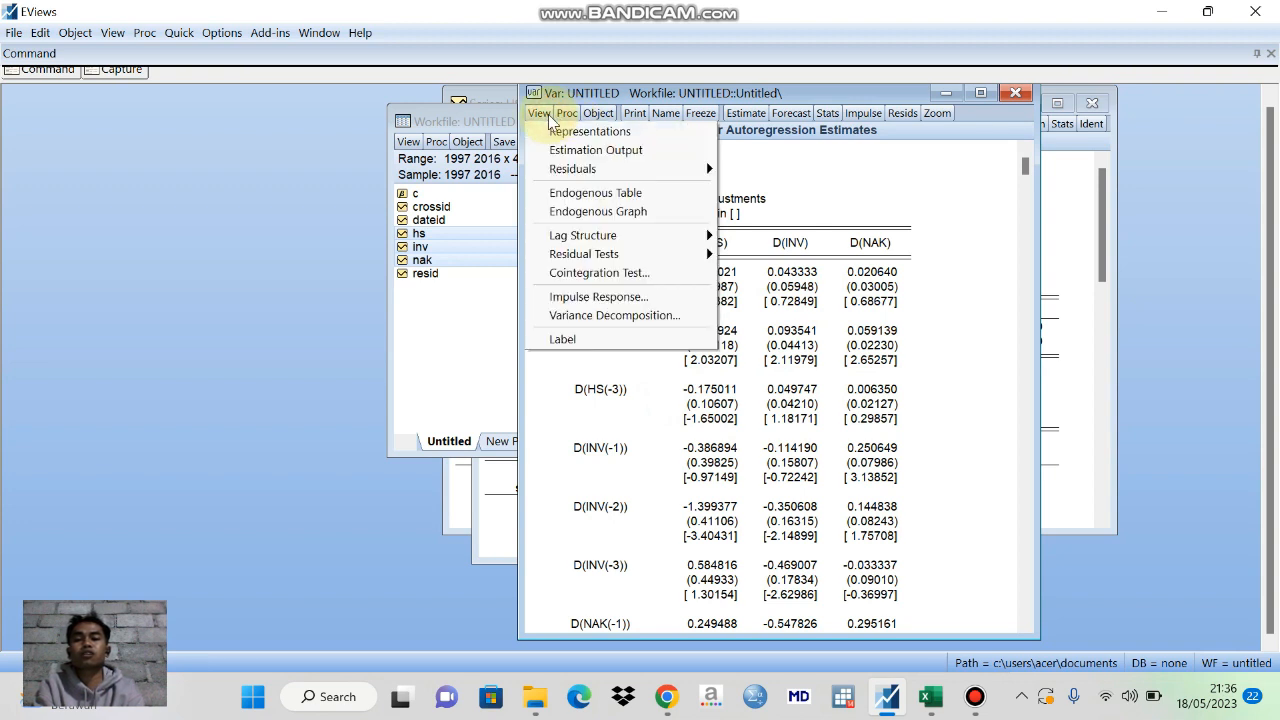
pyautogui.moveTo(686, 234)
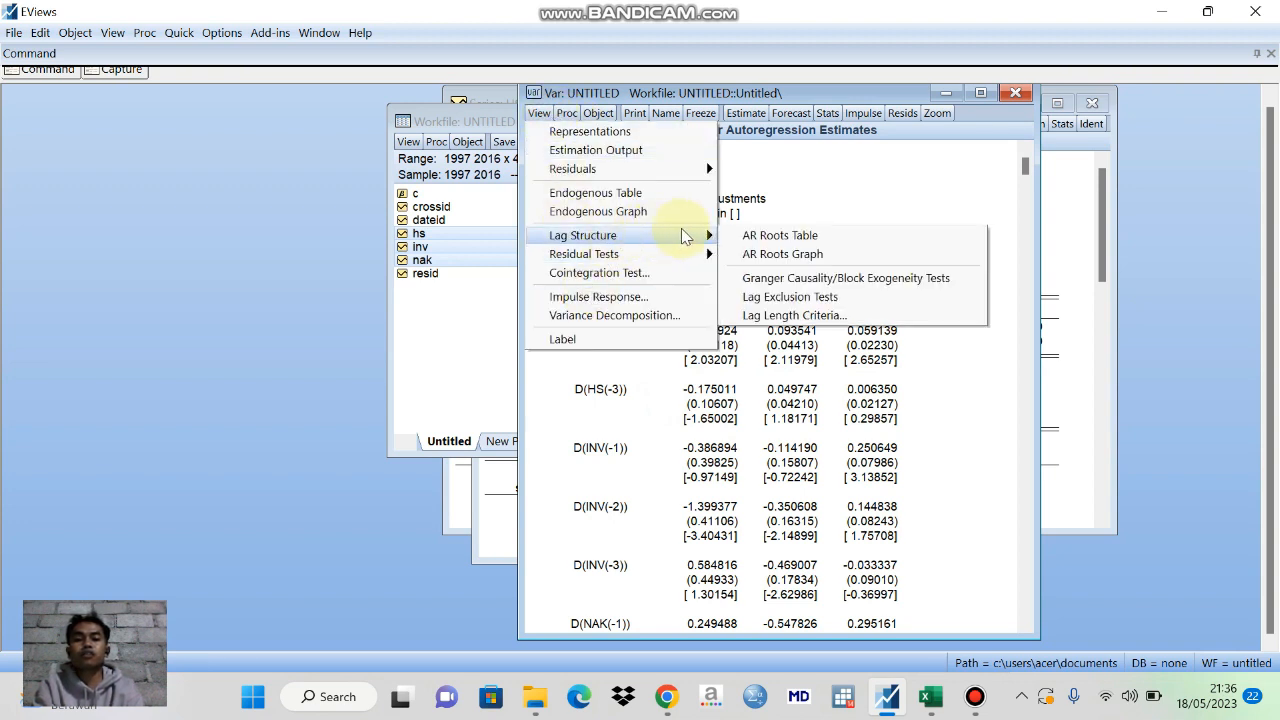
pyautogui.click(791, 235)
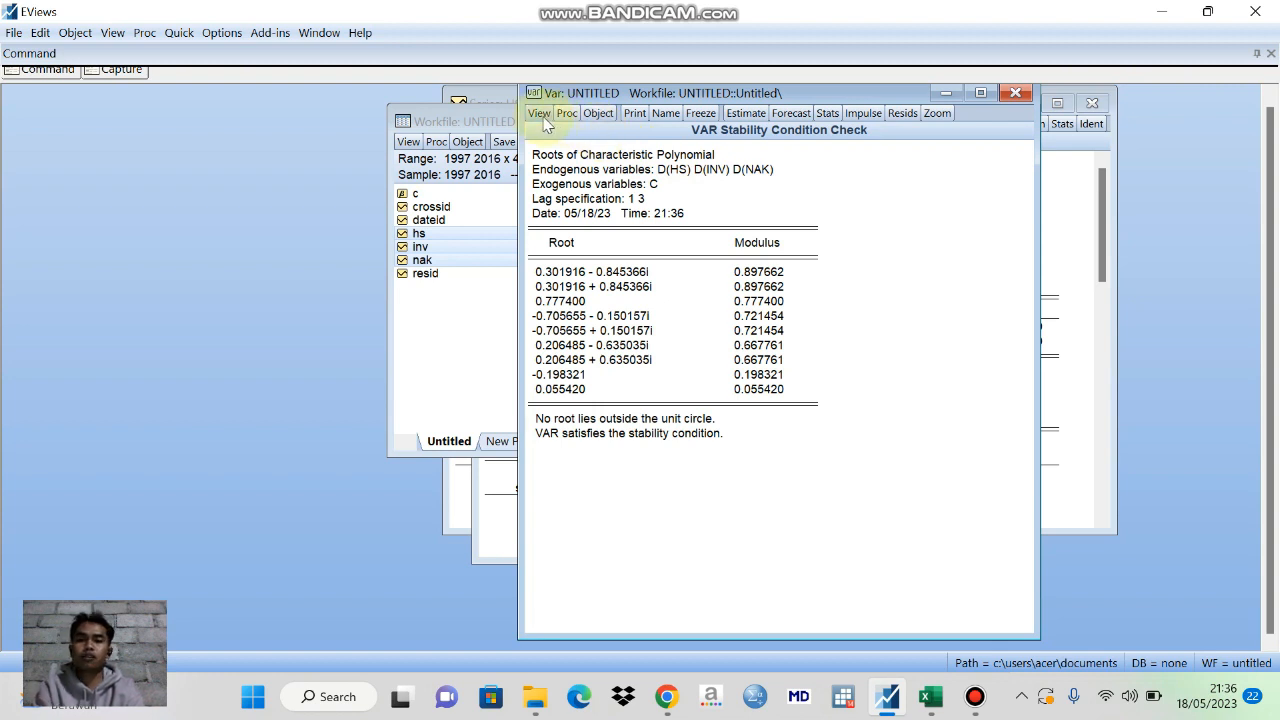
pyautogui.click(540, 114)
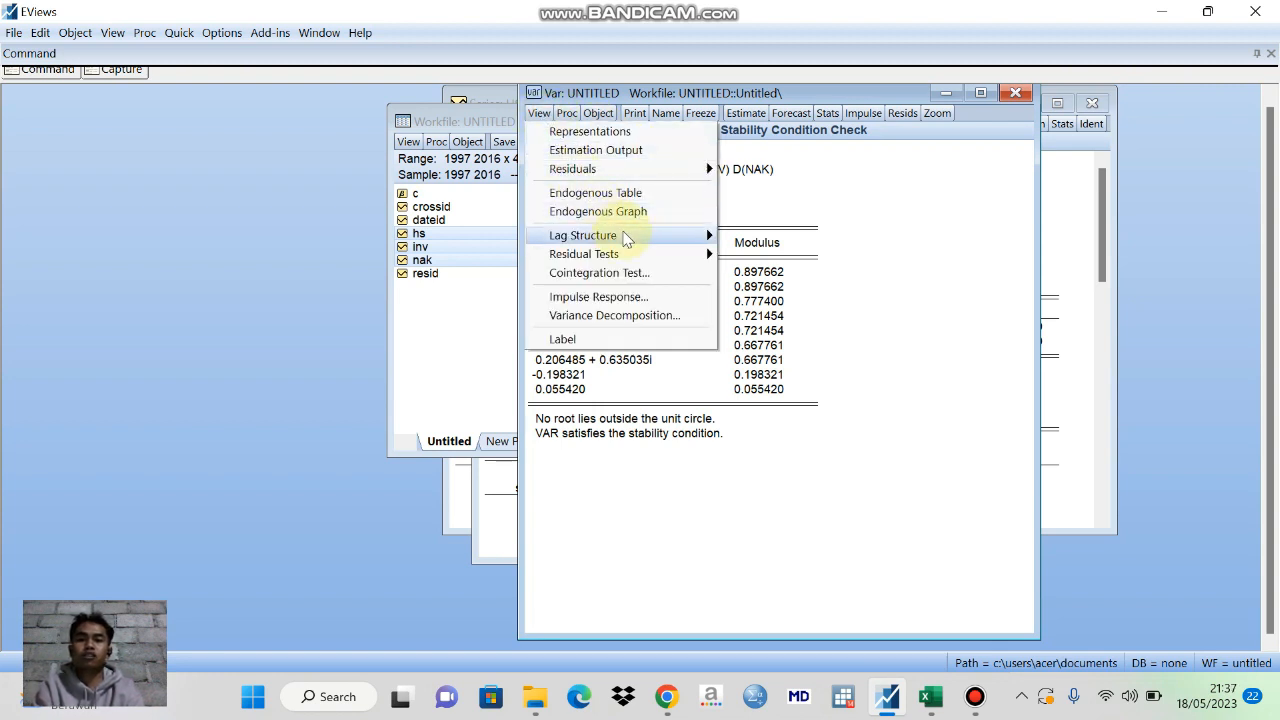
pyautogui.moveTo(625, 238)
pyautogui.click(758, 254)
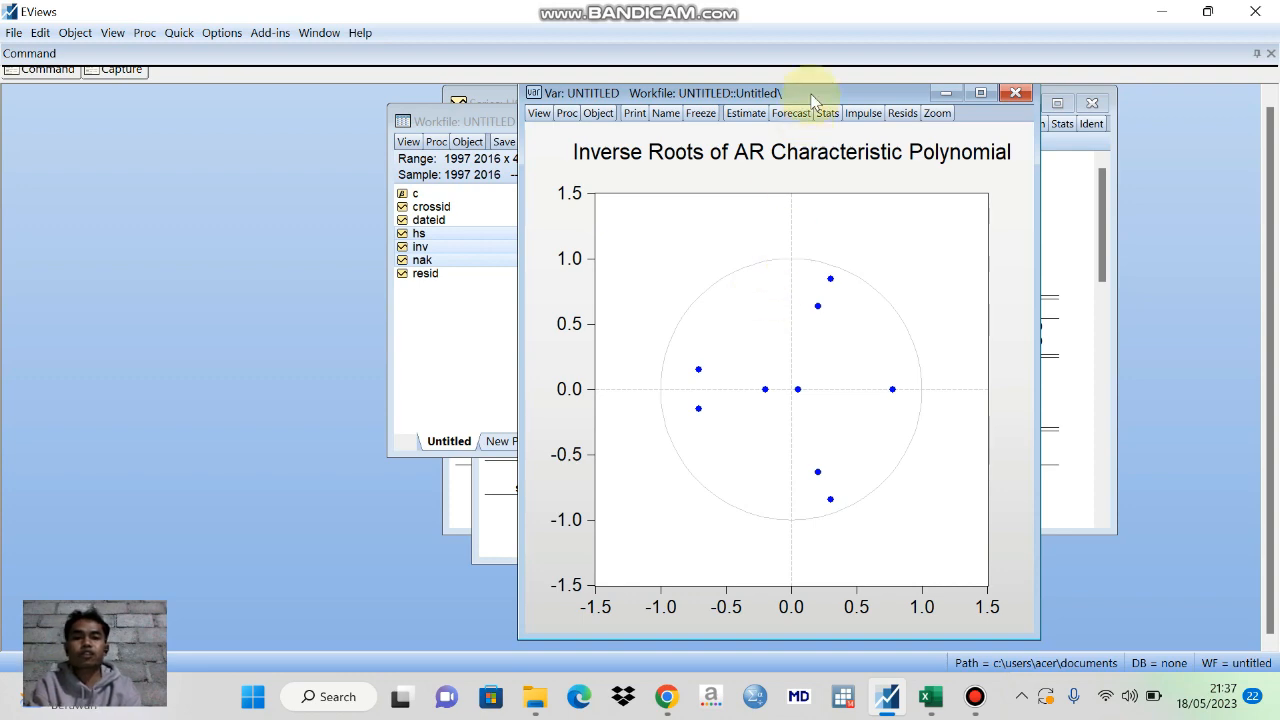
# Move the VAR and workfile windows apart, open inv, nak and hs together as a group, and place the group window between them.
pyautogui.moveTo(811, 94); pyautogui.dragTo(1048, 85)
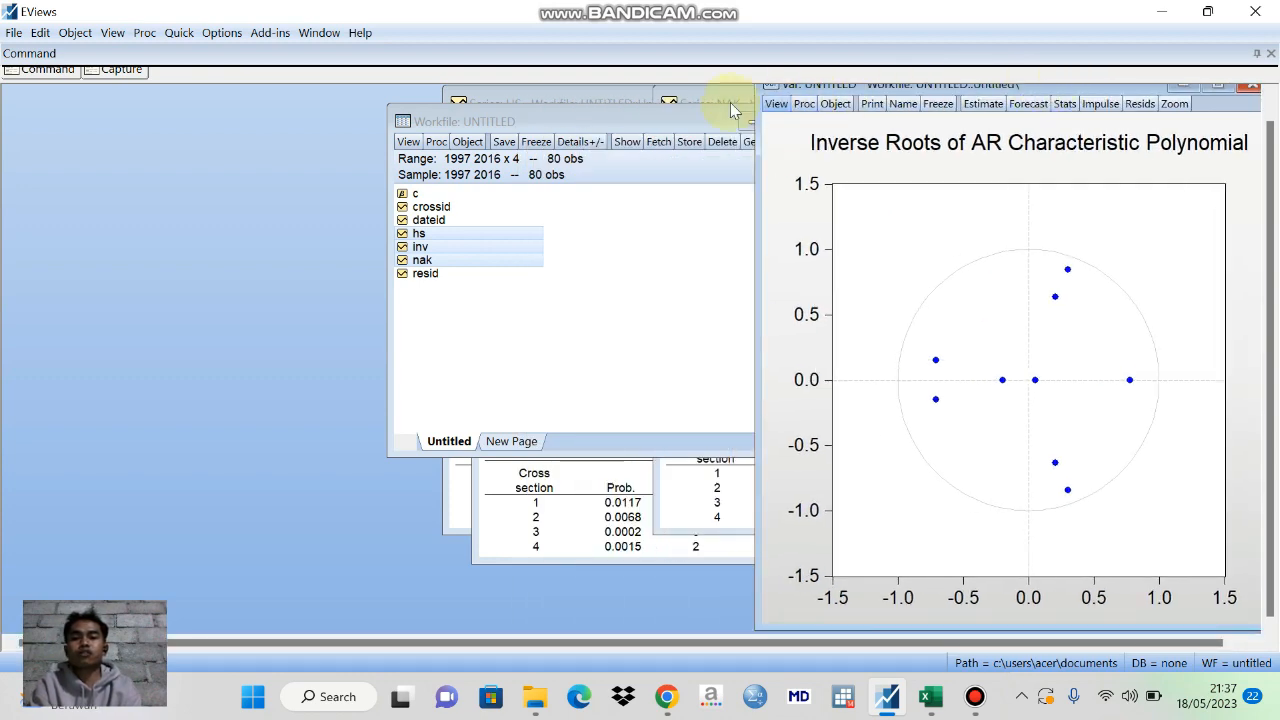
pyautogui.moveTo(618, 115); pyautogui.dragTo(441, 100)
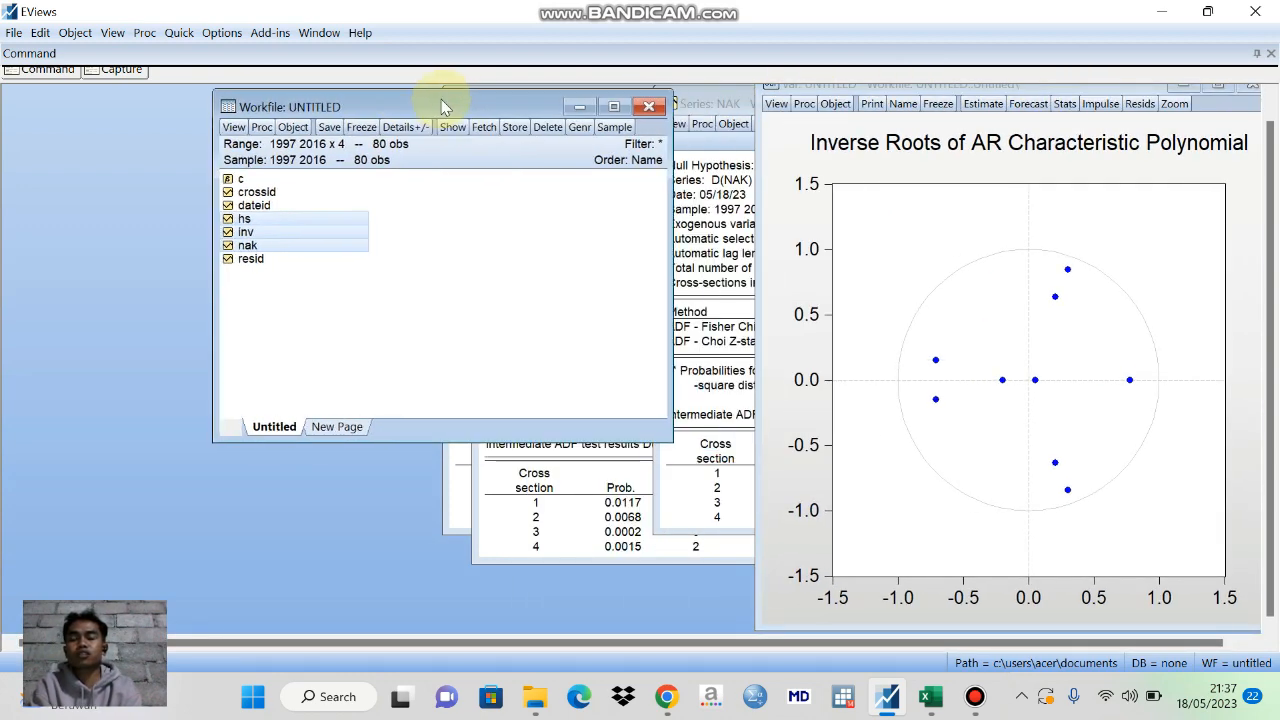
pyautogui.keyDown('ctrl'); pyautogui.click(301, 218); pyautogui.keyUp('ctrl')
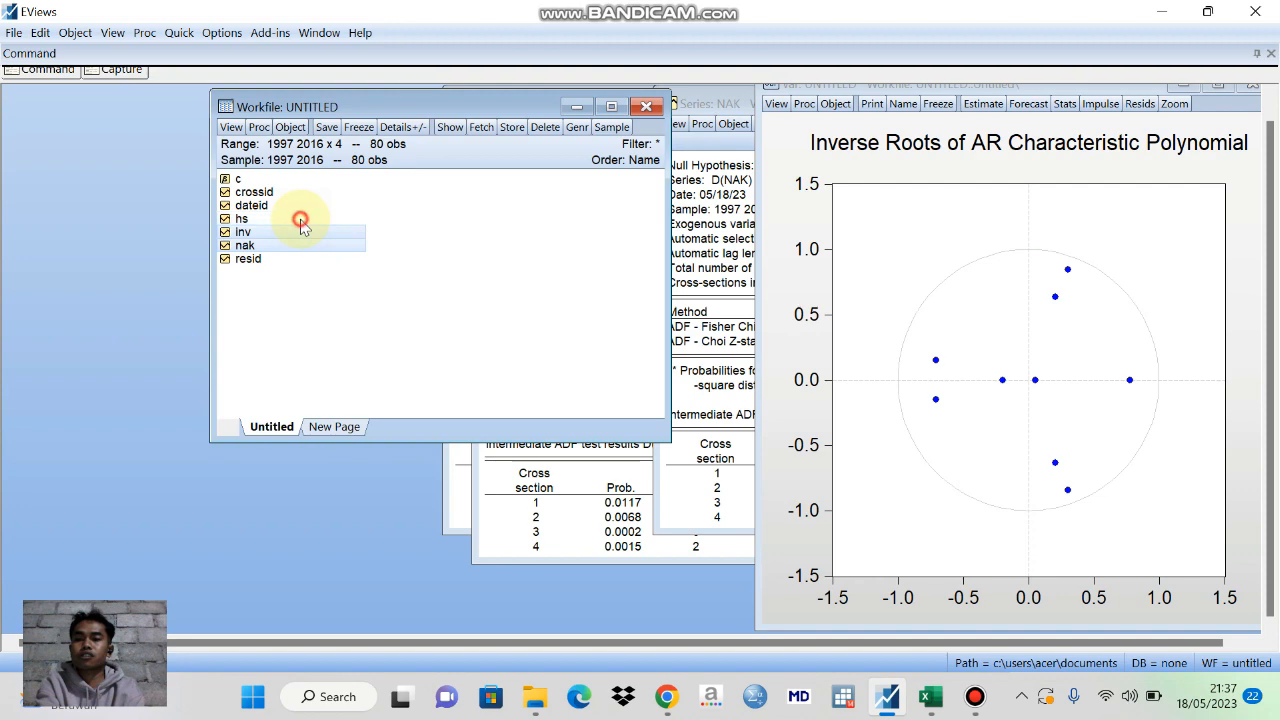
pyautogui.keyDown('ctrl'); pyautogui.click(297, 213); pyautogui.keyUp('ctrl')
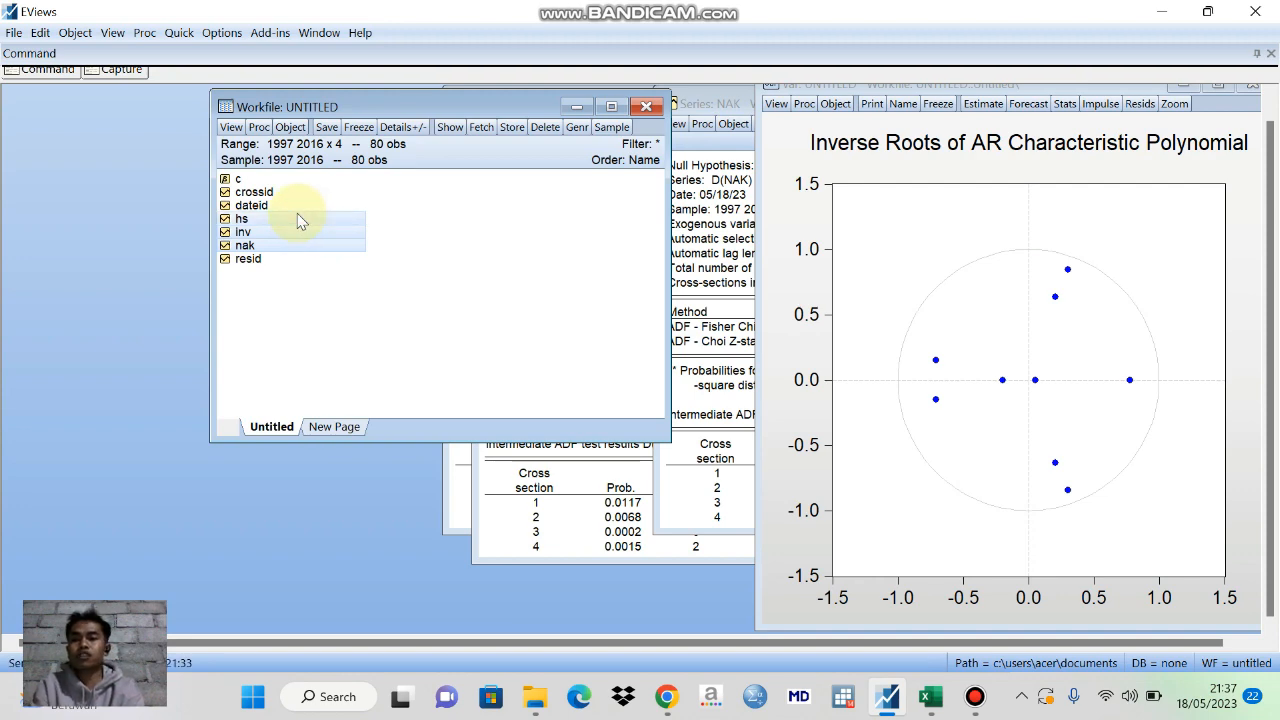
pyautogui.doubleClick(301, 218)
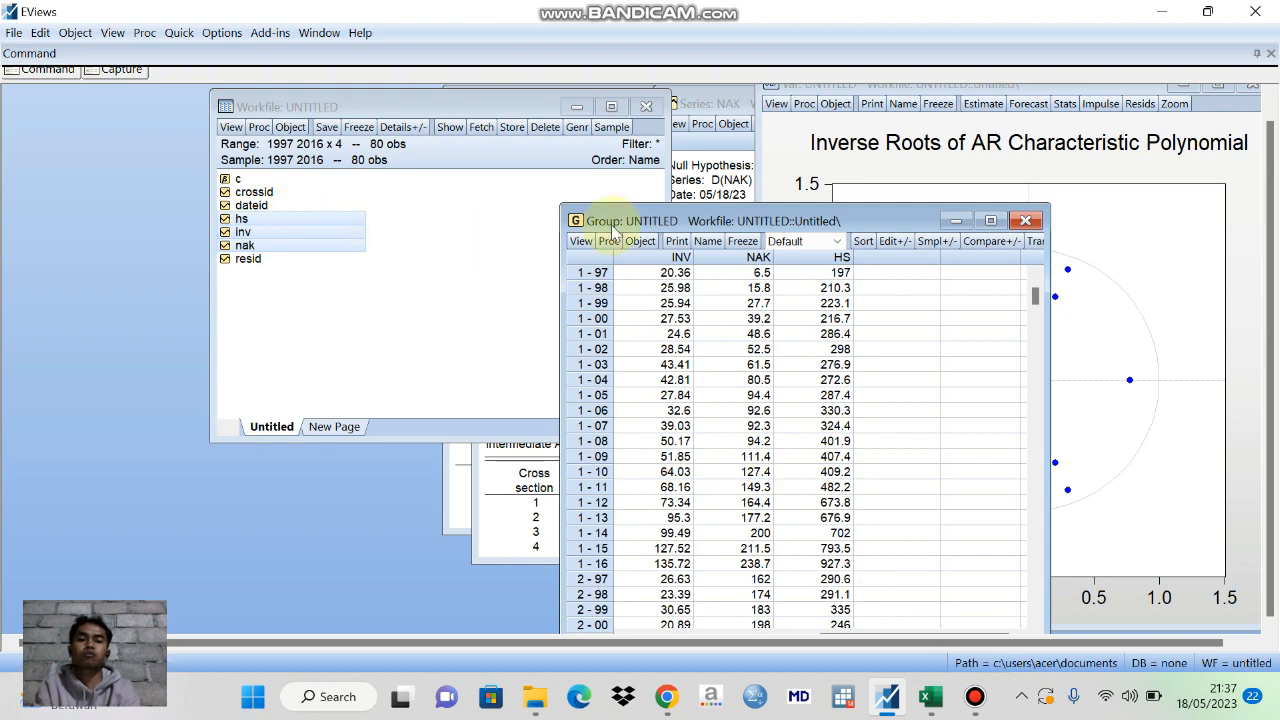
pyautogui.moveTo(655, 221); pyautogui.dragTo(494, 143)
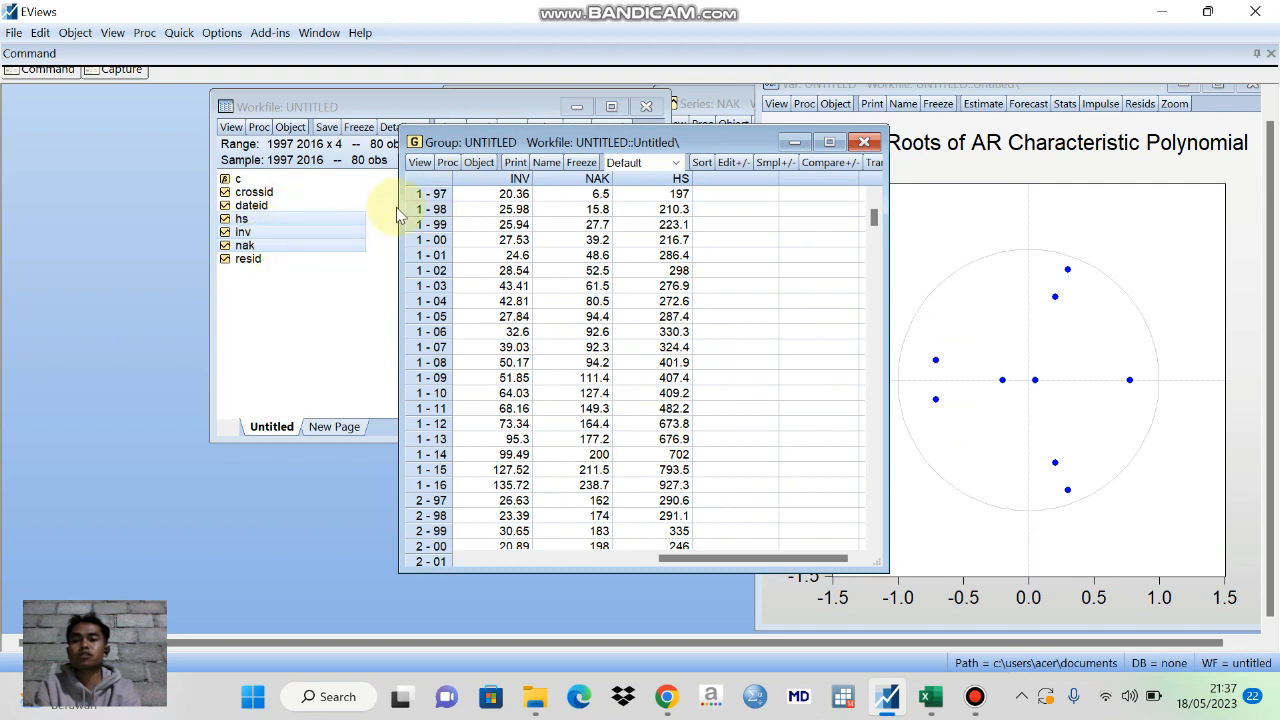
# Run the panel Granger causality test on the inv, nak and hs group as a stacked test with 3 lags, and move its window clear of the VAR window.
pyautogui.click(421, 163)
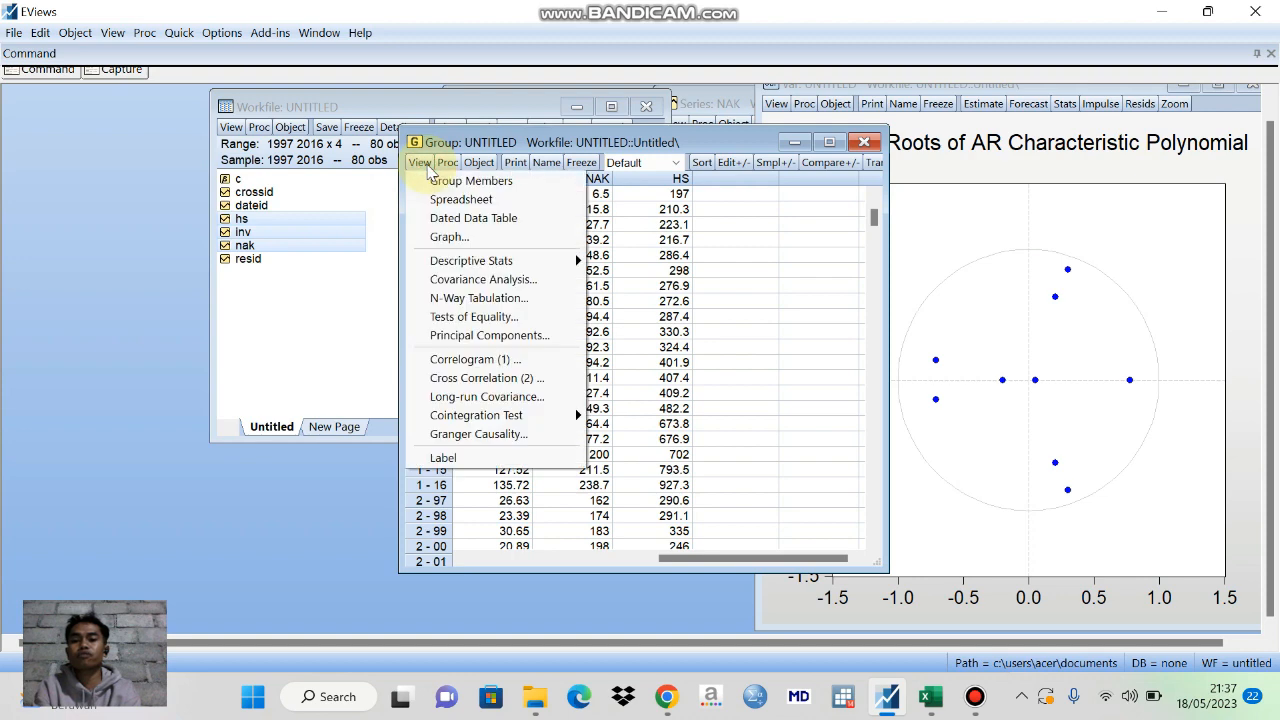
pyautogui.click(495, 434)
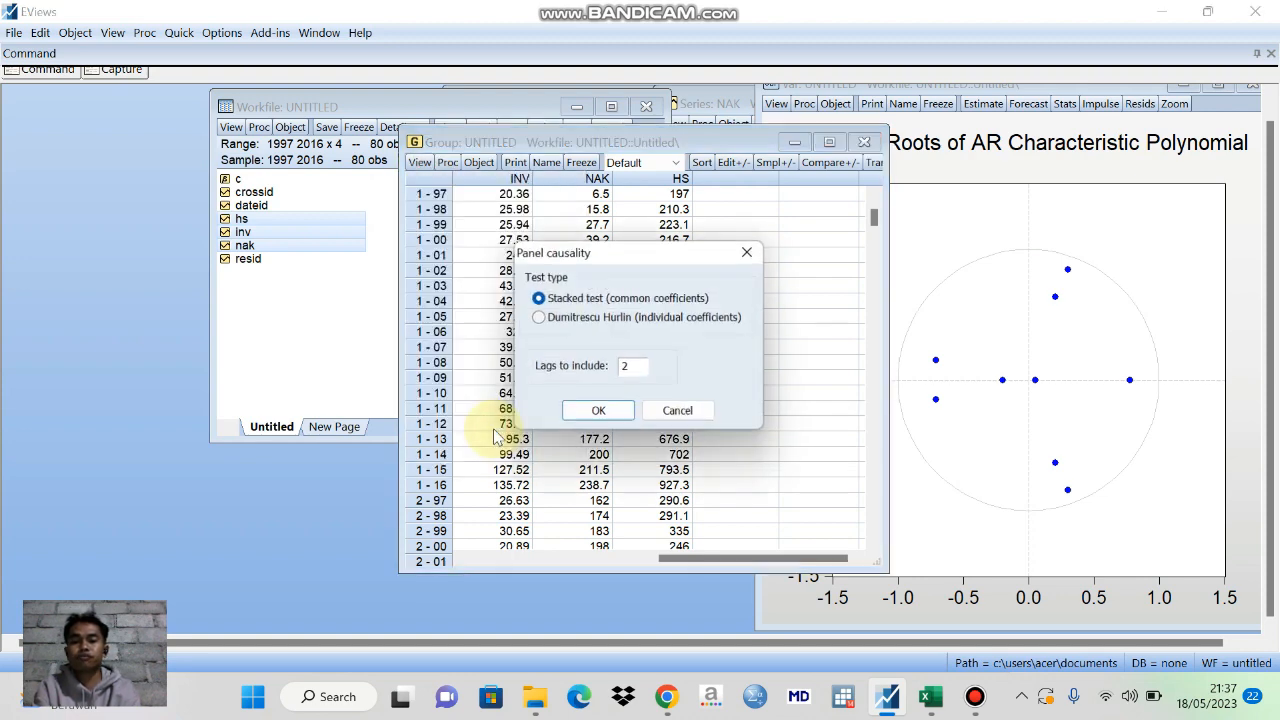
pyautogui.click(627, 369)
pyautogui.write('3')
pyautogui.click(617, 420)
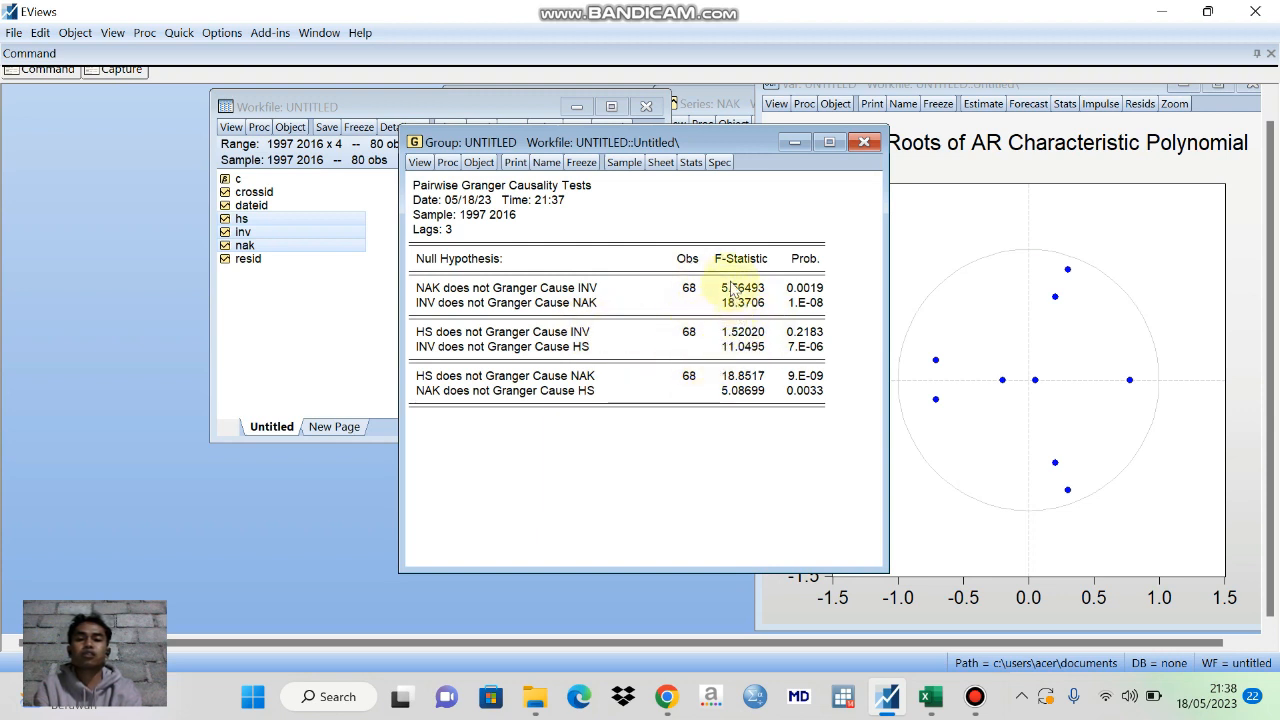
pyautogui.moveTo(720, 142); pyautogui.dragTo(547, 106)
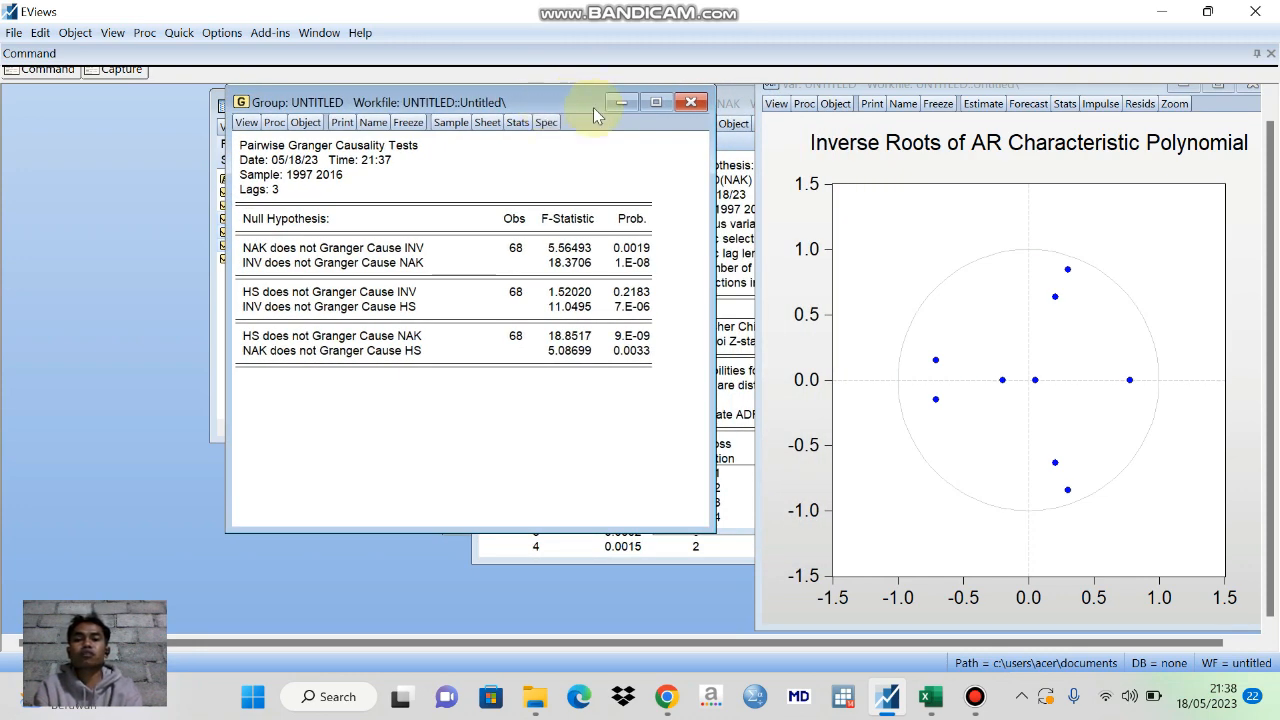
# Run the Johansen cointegration test on the VAR with intercept (no trend) in CE and test VAR, lag intervals 1 3 and MHM critical values at 0.05.
pyautogui.click(775, 104)
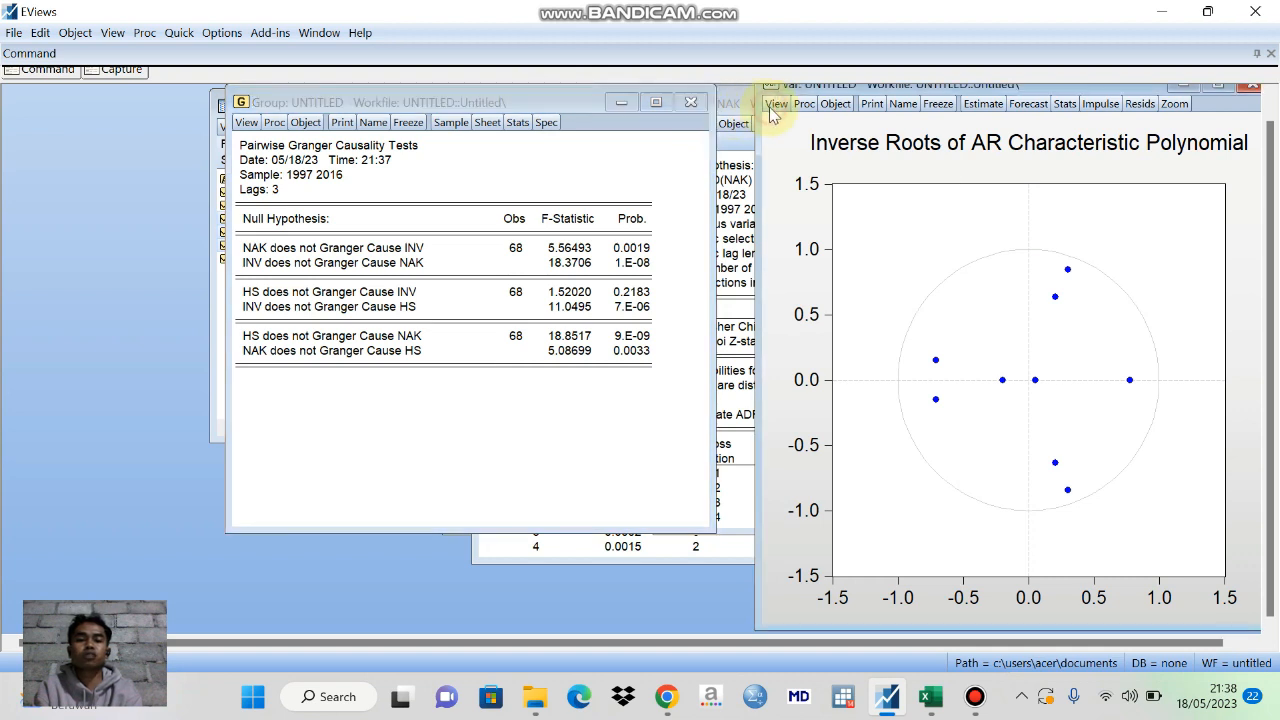
pyautogui.click(775, 104)
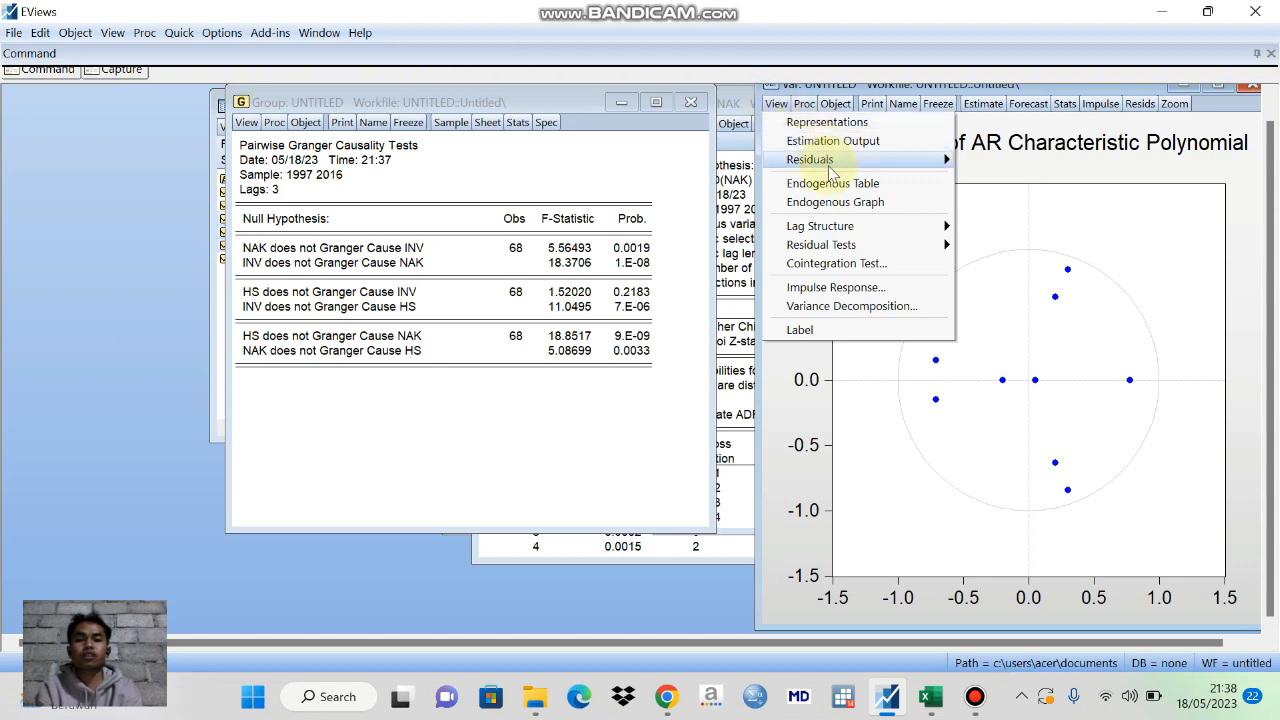
pyautogui.click(847, 265)
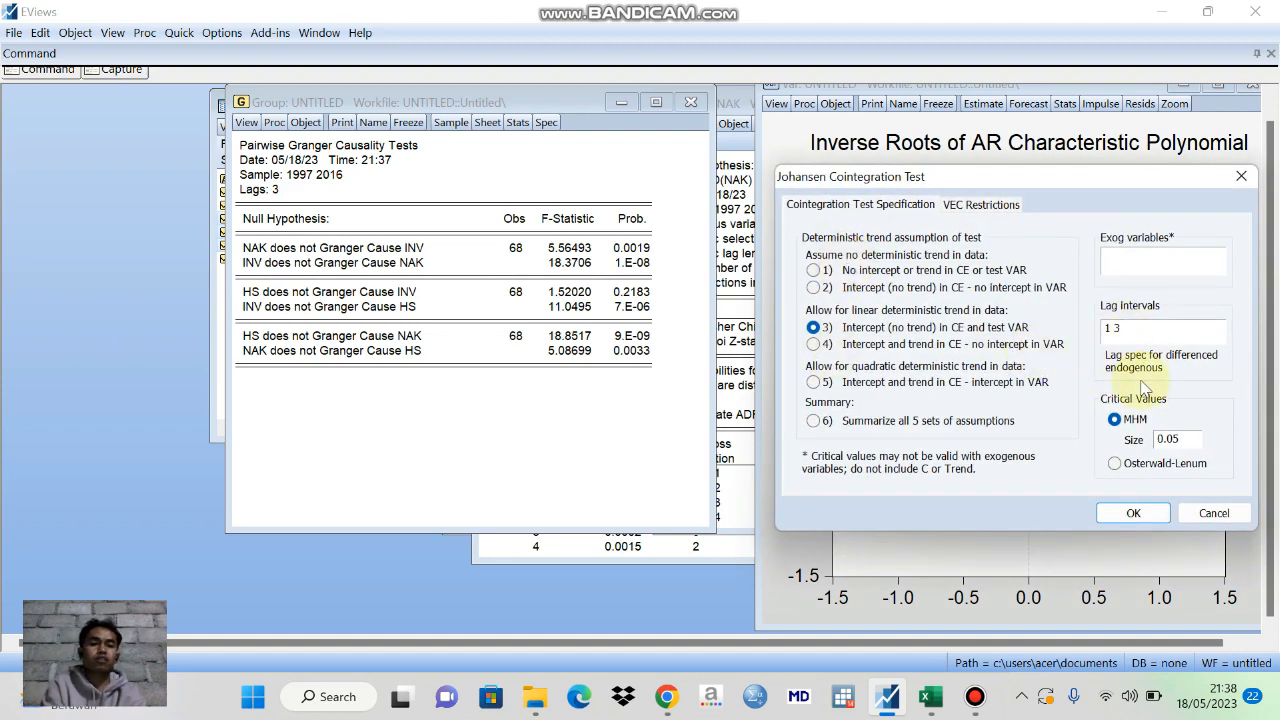
pyautogui.click(1141, 514)
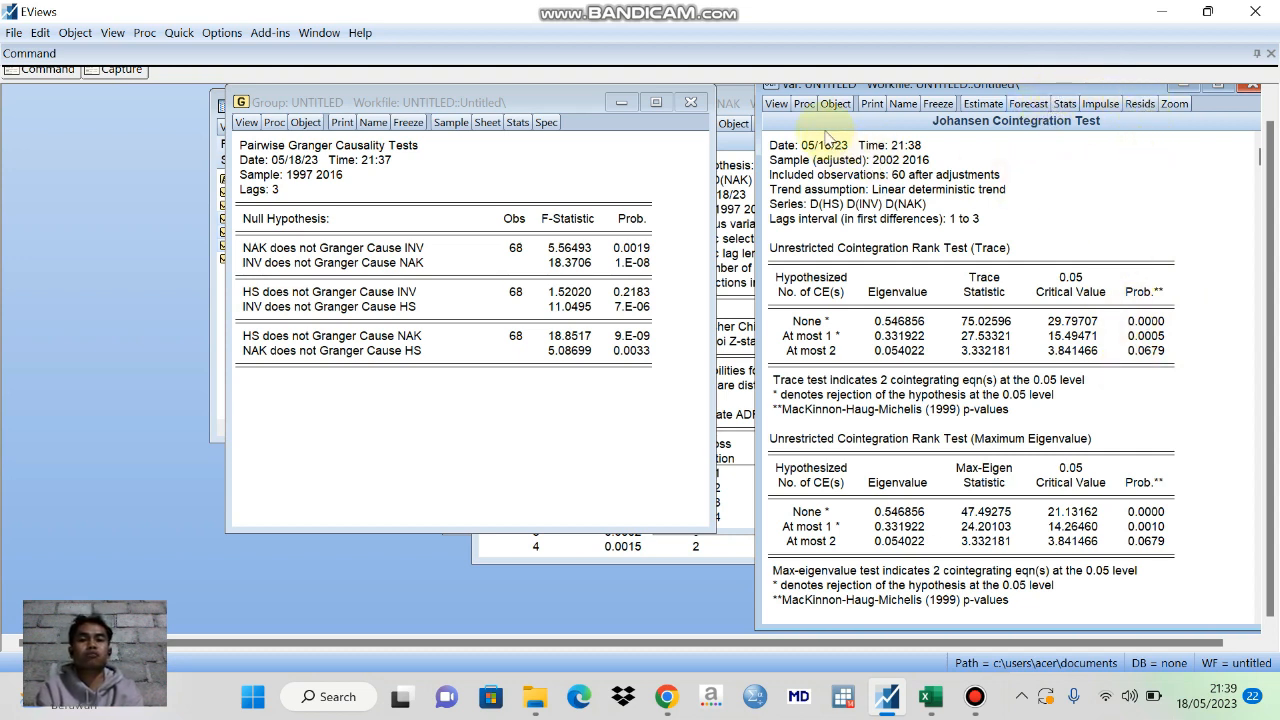
pyautogui.click(819, 118)
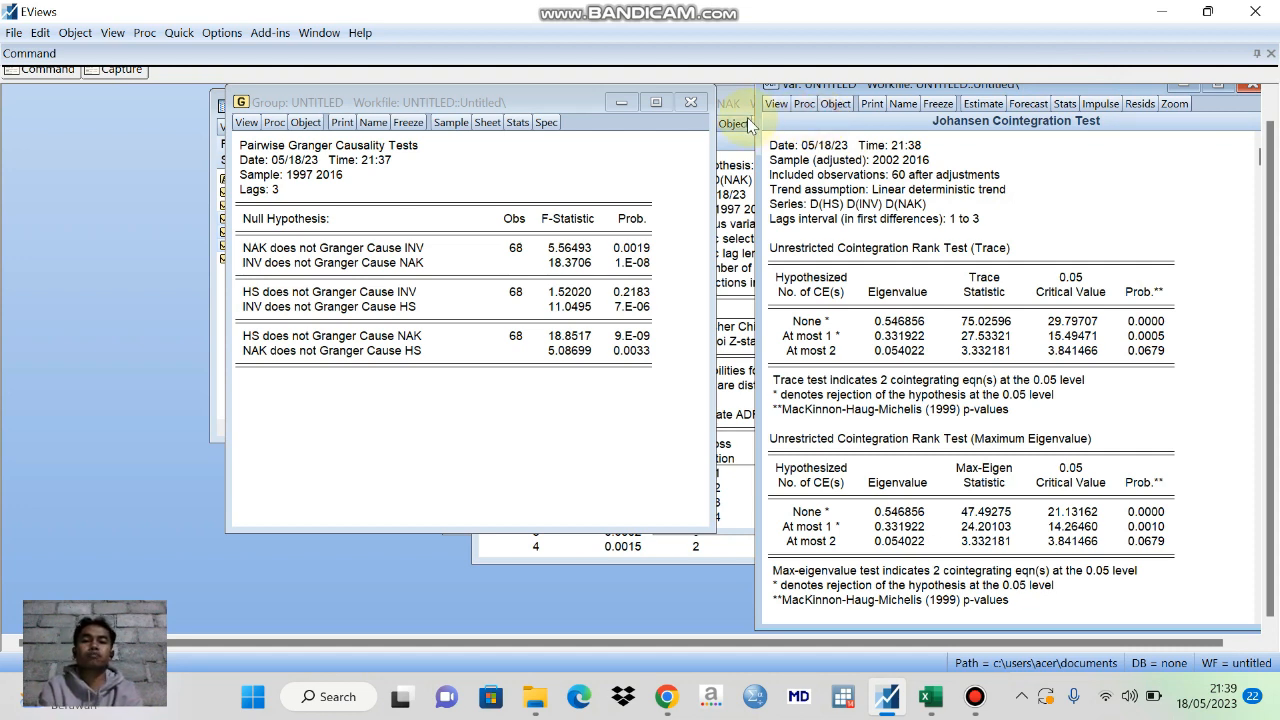
# Re-estimate the model as a Vector Error Correction of d(hs), d(inv) and d(nak) with lag intervals 1 3, and widen its window.
pyautogui.click(973, 106)
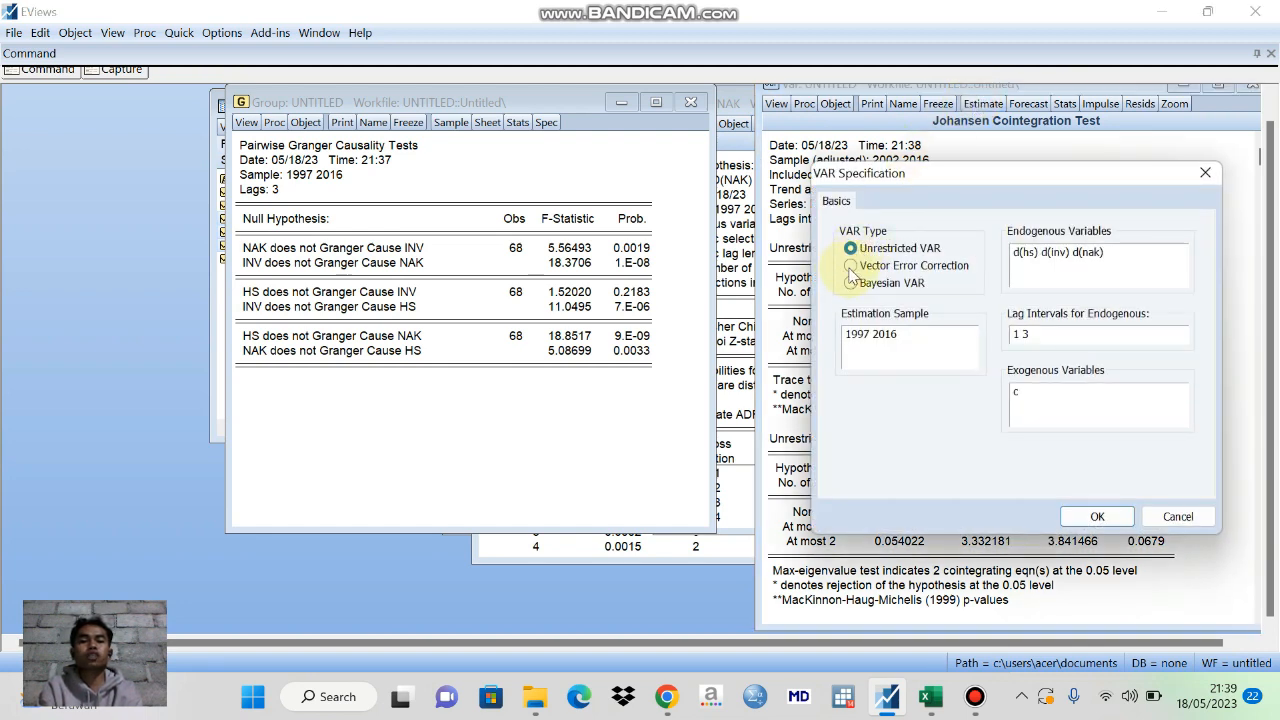
pyautogui.click(852, 266)
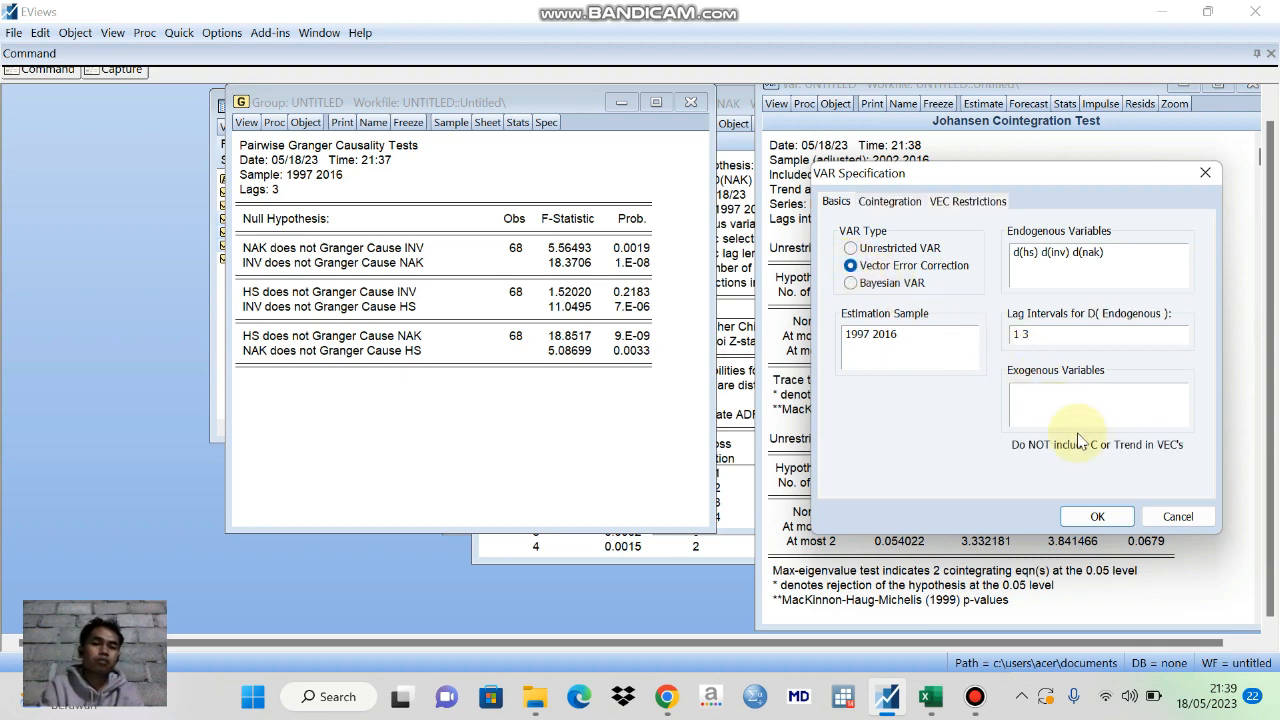
pyautogui.click(1097, 515)
pyautogui.click(1097, 515)
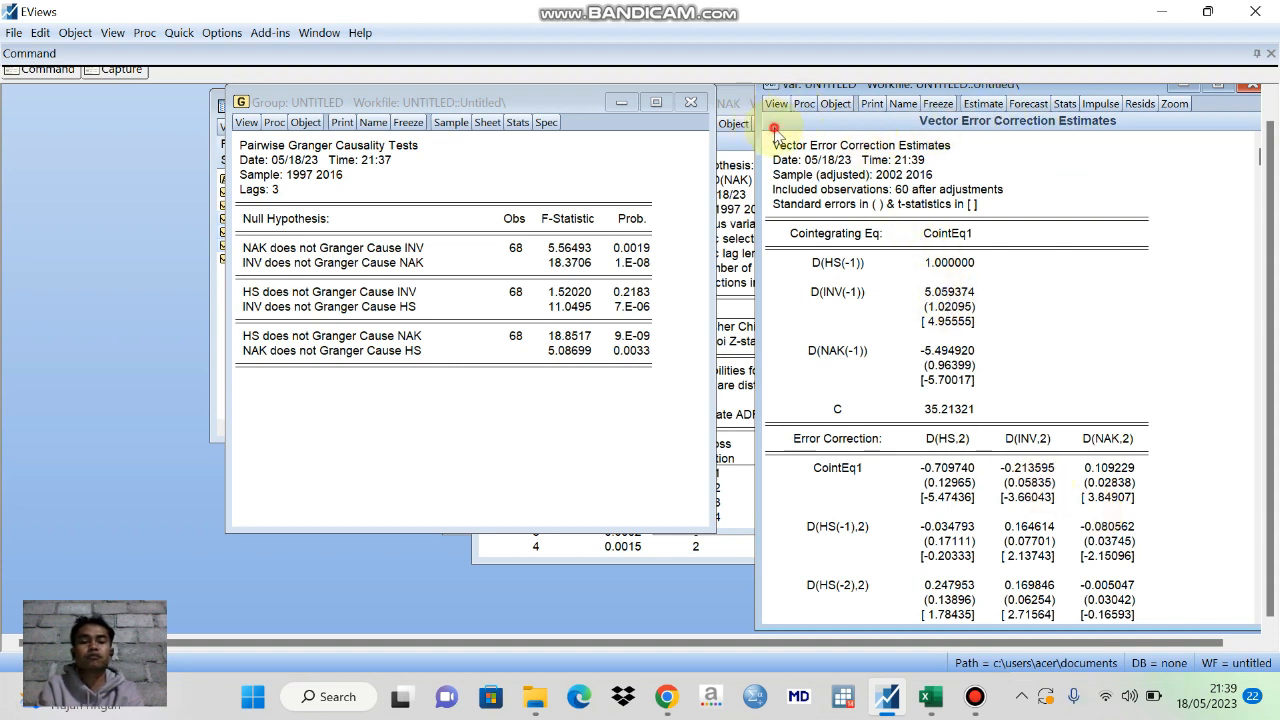
pyautogui.moveTo(755, 140); pyautogui.dragTo(646, 142)
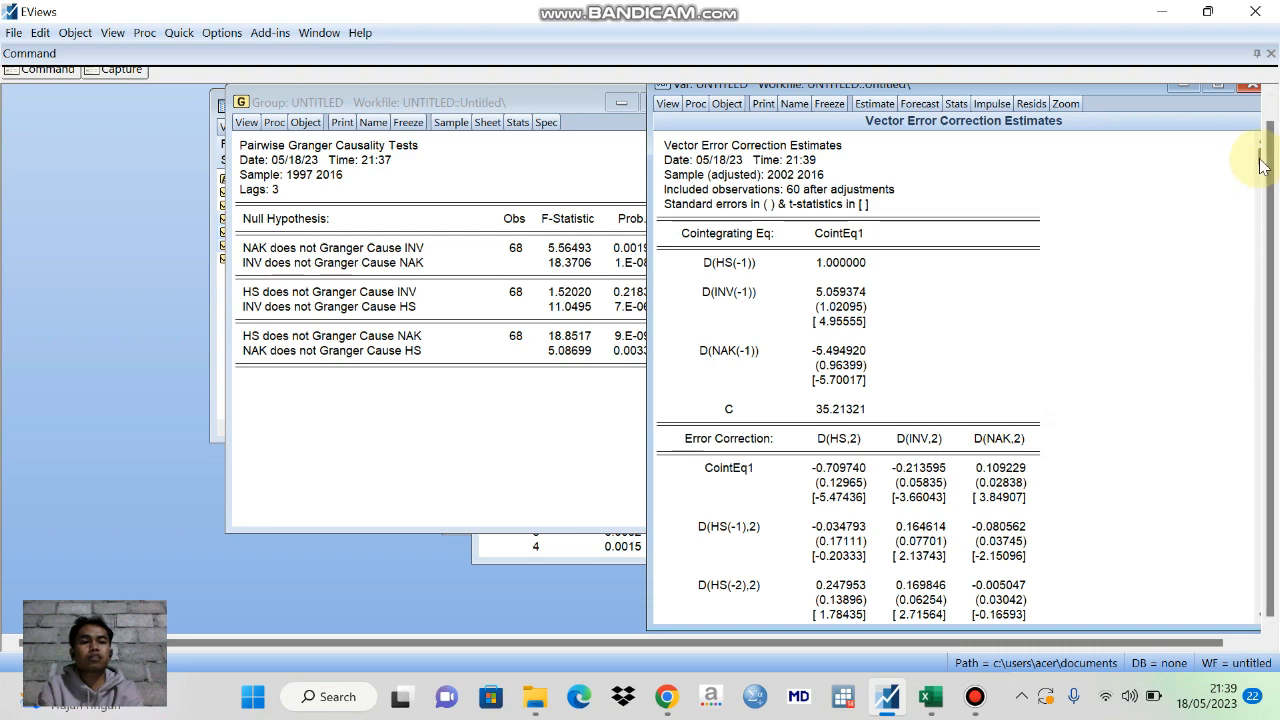
pyautogui.moveTo(1260, 165)
pyautogui.mouseDown()
pyautogui.moveTo(1263, 315)
pyautogui.moveTo(1256, 160)
pyautogui.mouseUp()
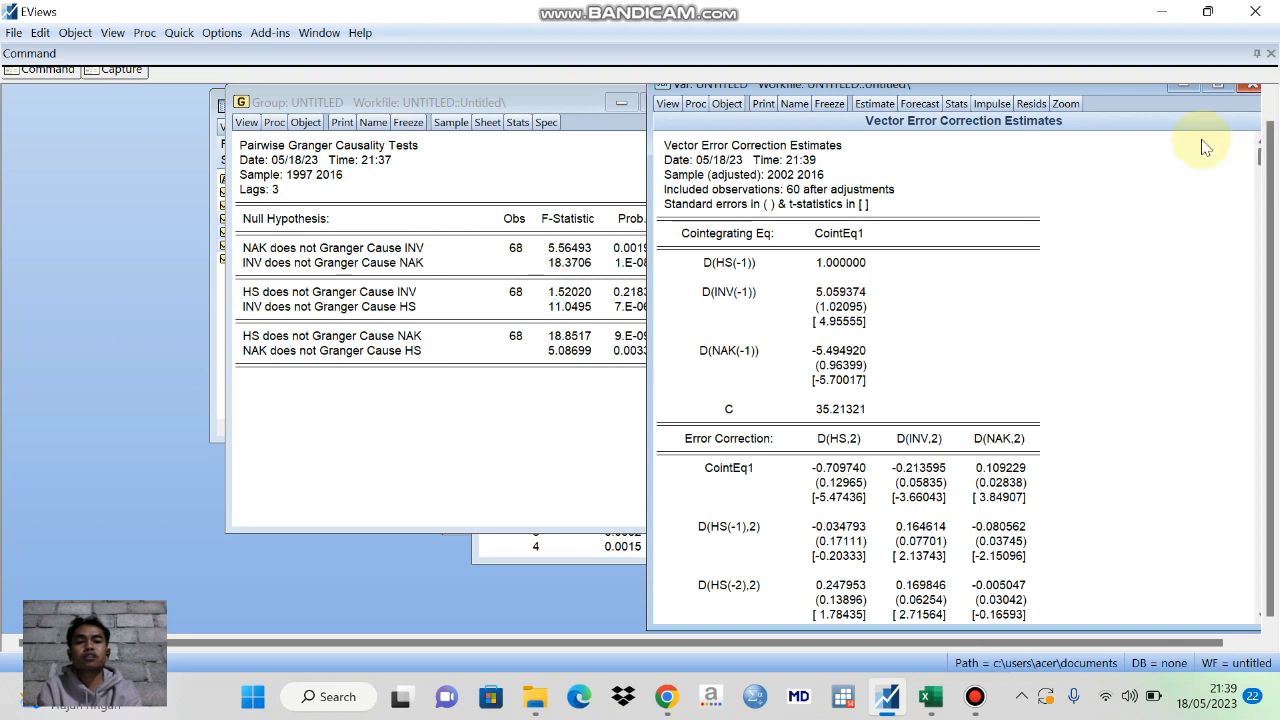
# Produce the variance decomposition table of d(hs), d(inv) and d(nak) over 10 periods with Cholesky decomposition, and review all three tables.
pyautogui.click(667, 104)
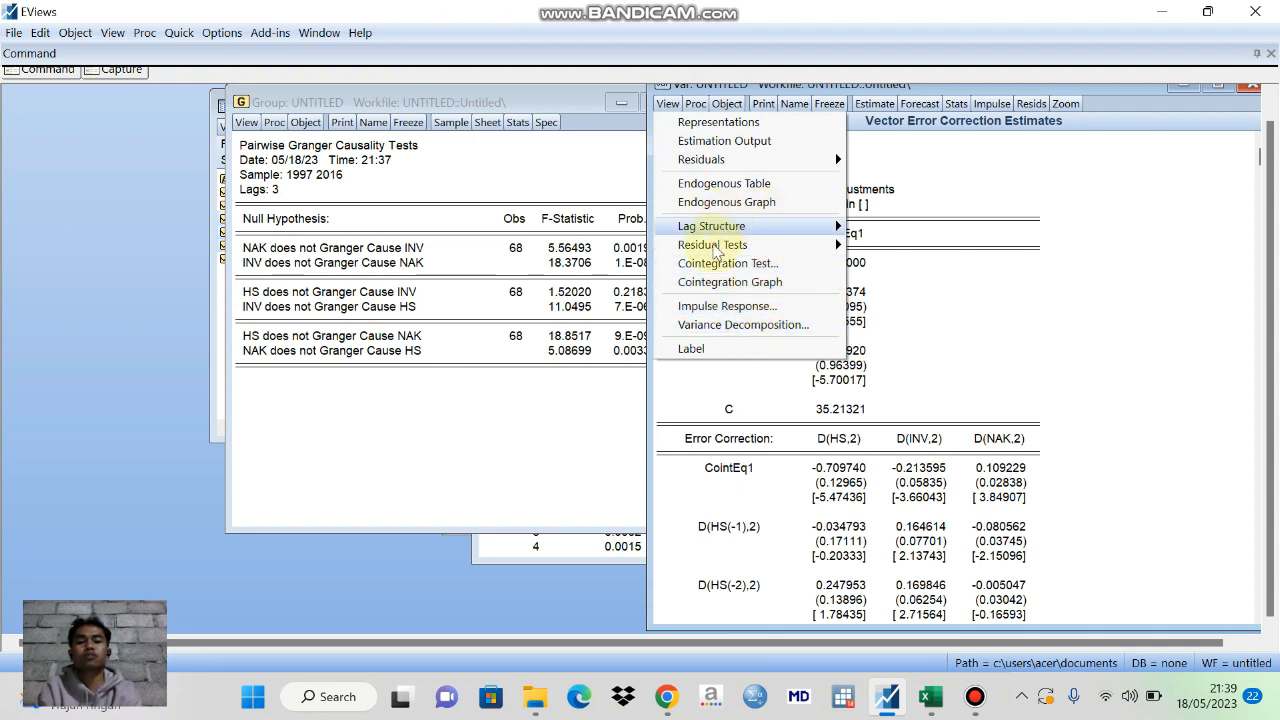
pyautogui.click(745, 324)
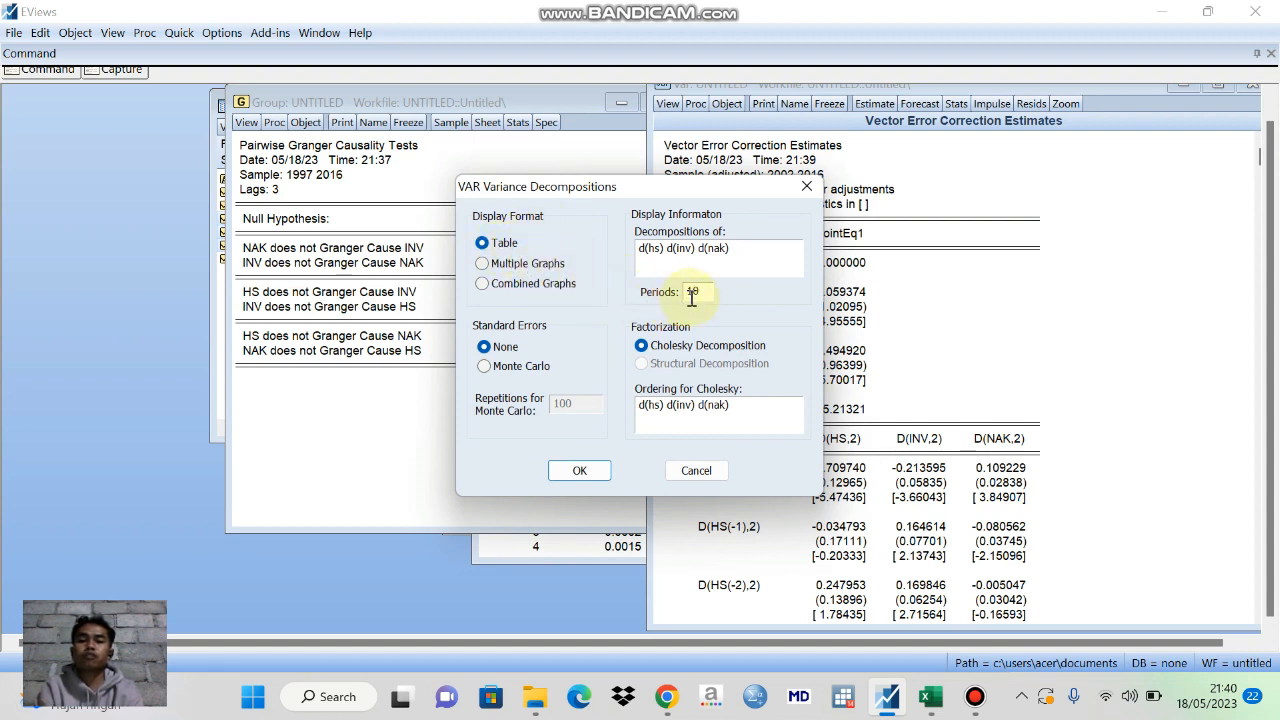
pyautogui.click(580, 471)
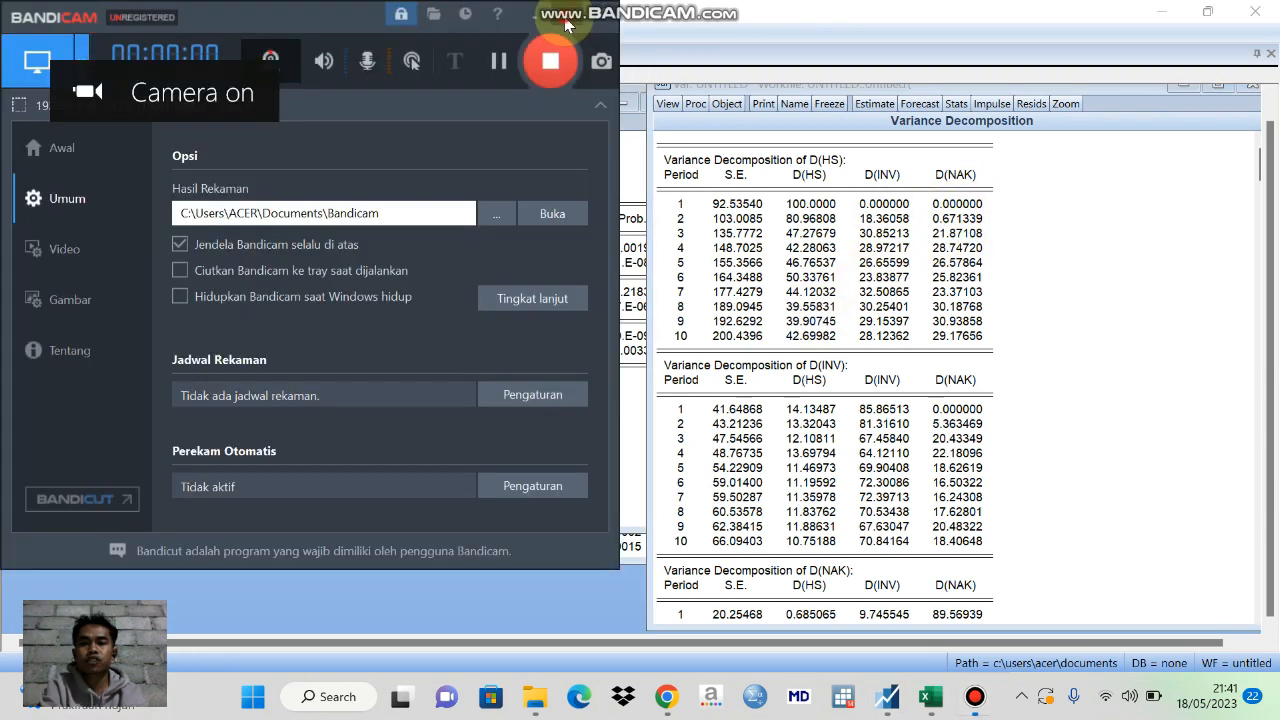
pyautogui.click(566, 20)
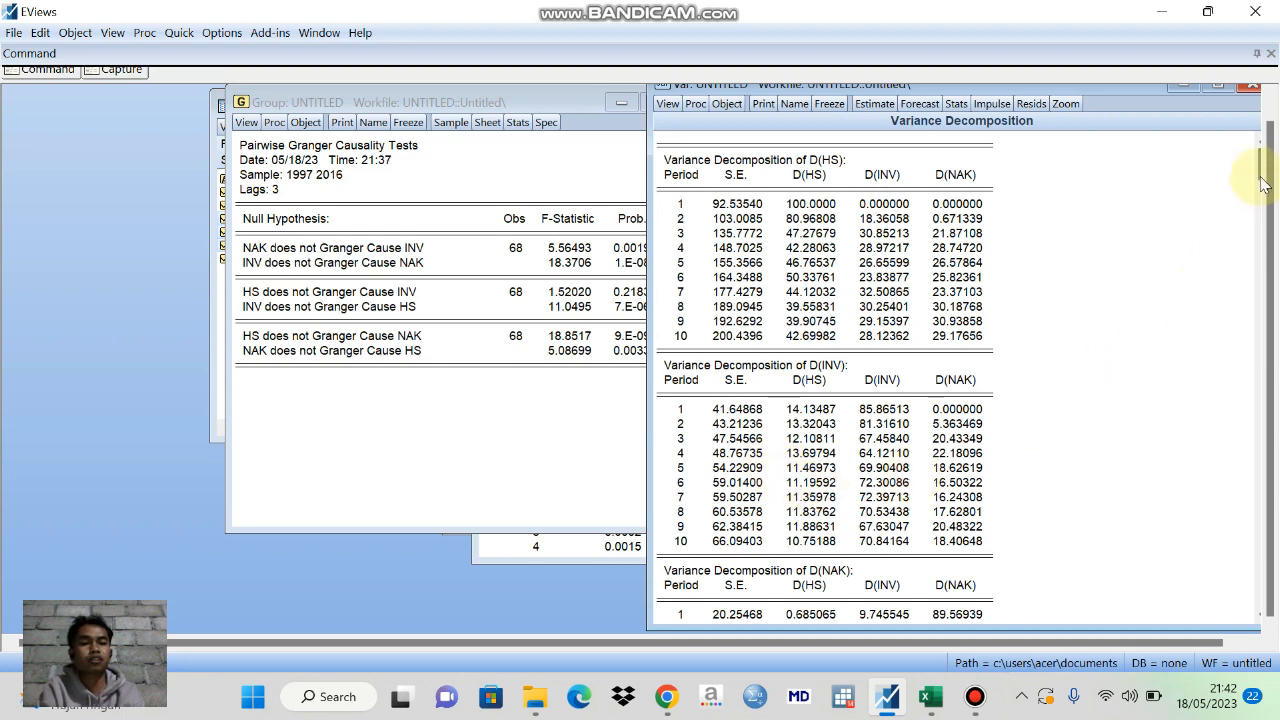
pyautogui.moveTo(1261, 178); pyautogui.dragTo(1240, 552)
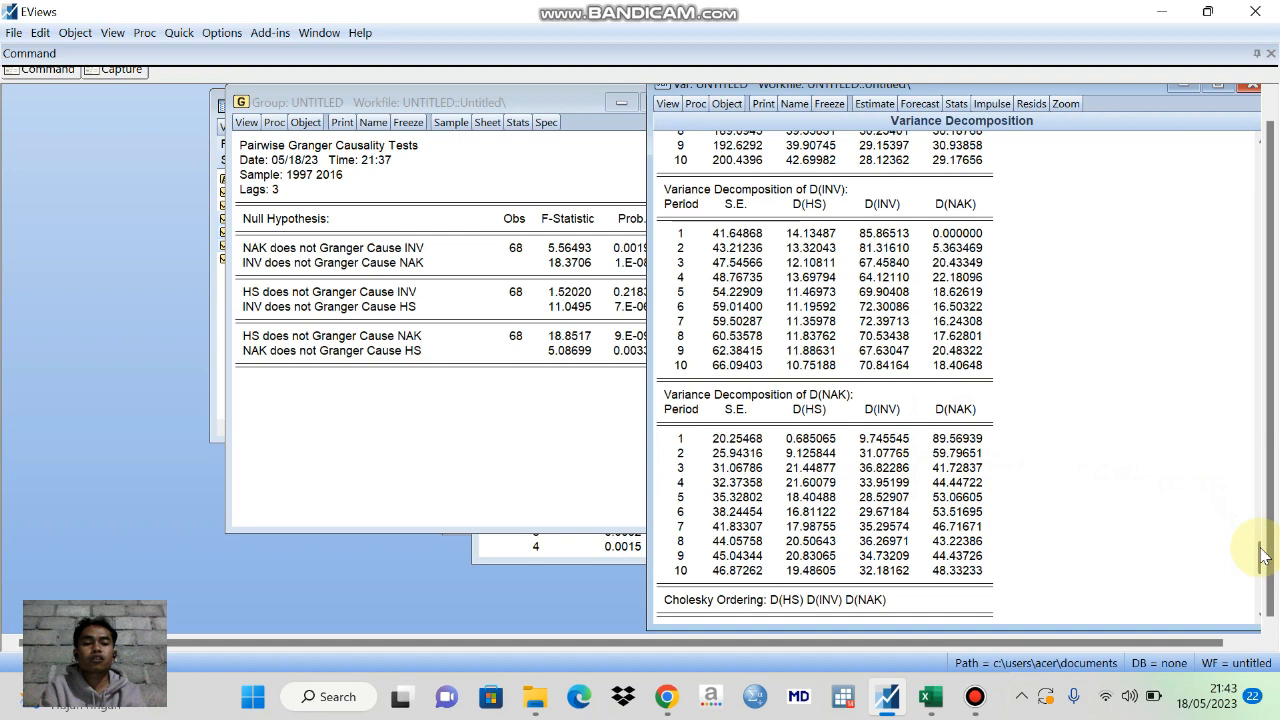
pyautogui.scroll(1, 1262, 495)
pyautogui.scroll(1, 1268, 477)
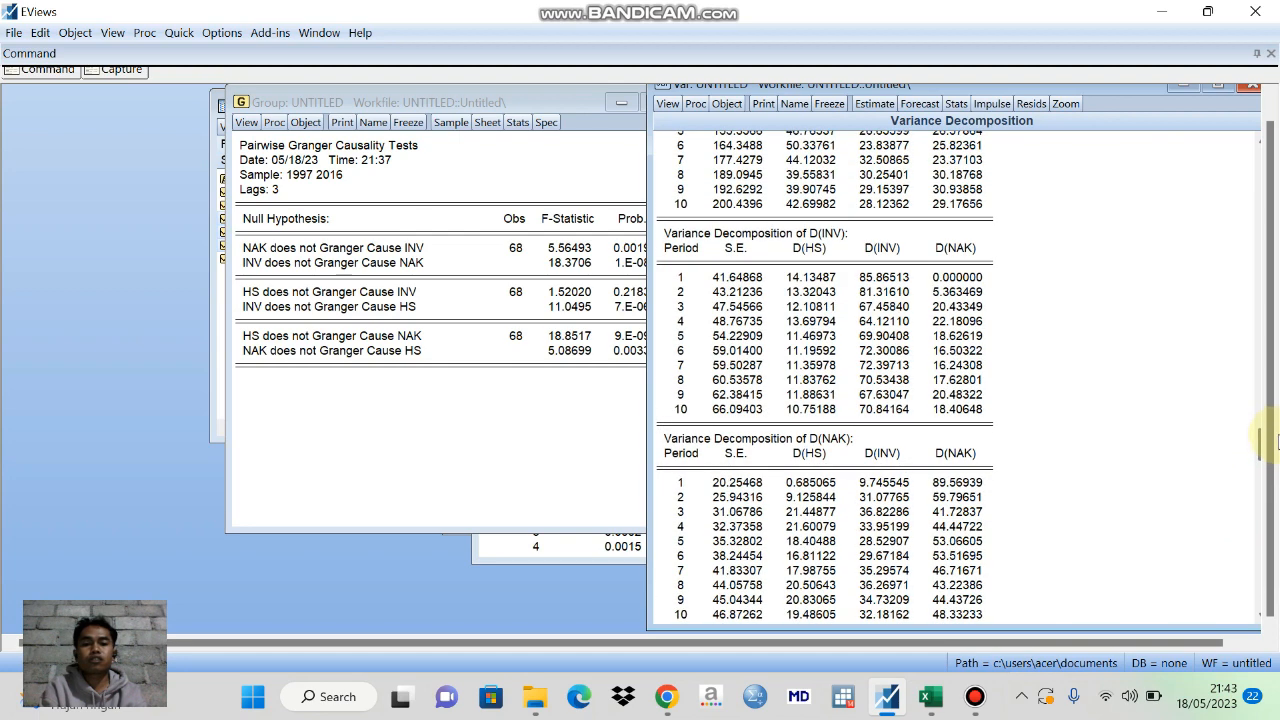
pyautogui.scroll(3, 1262, 444)
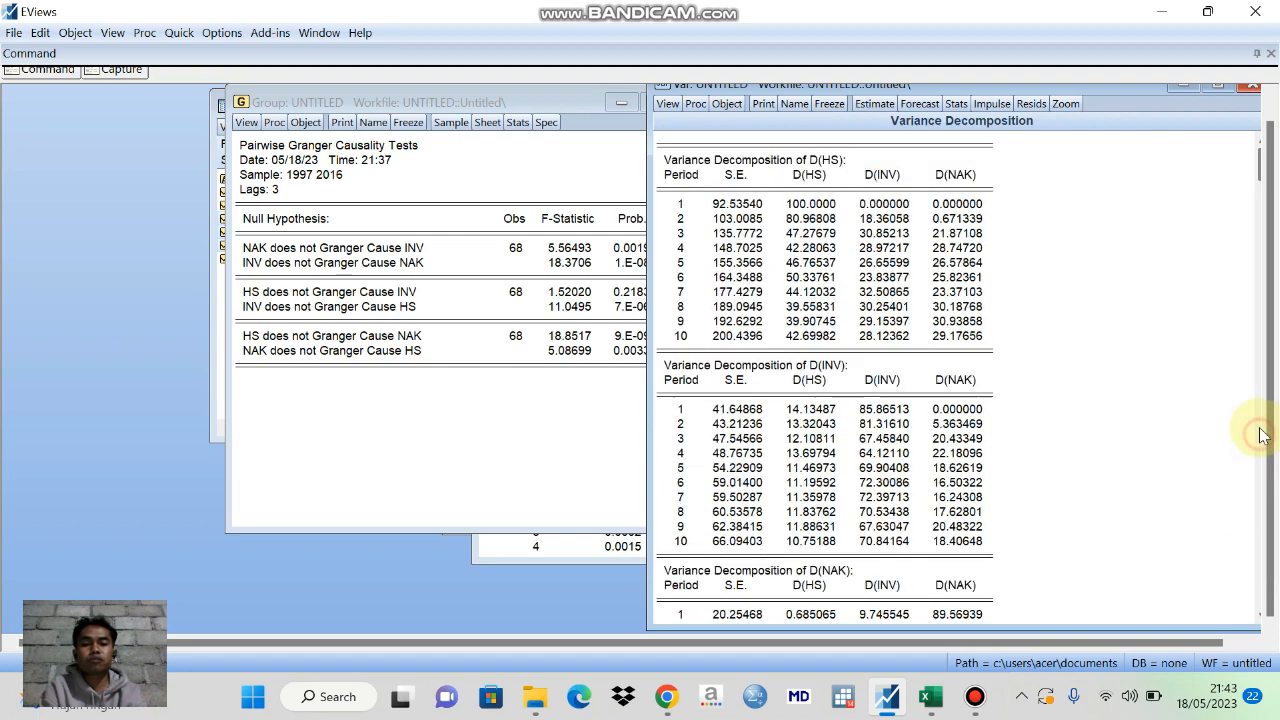